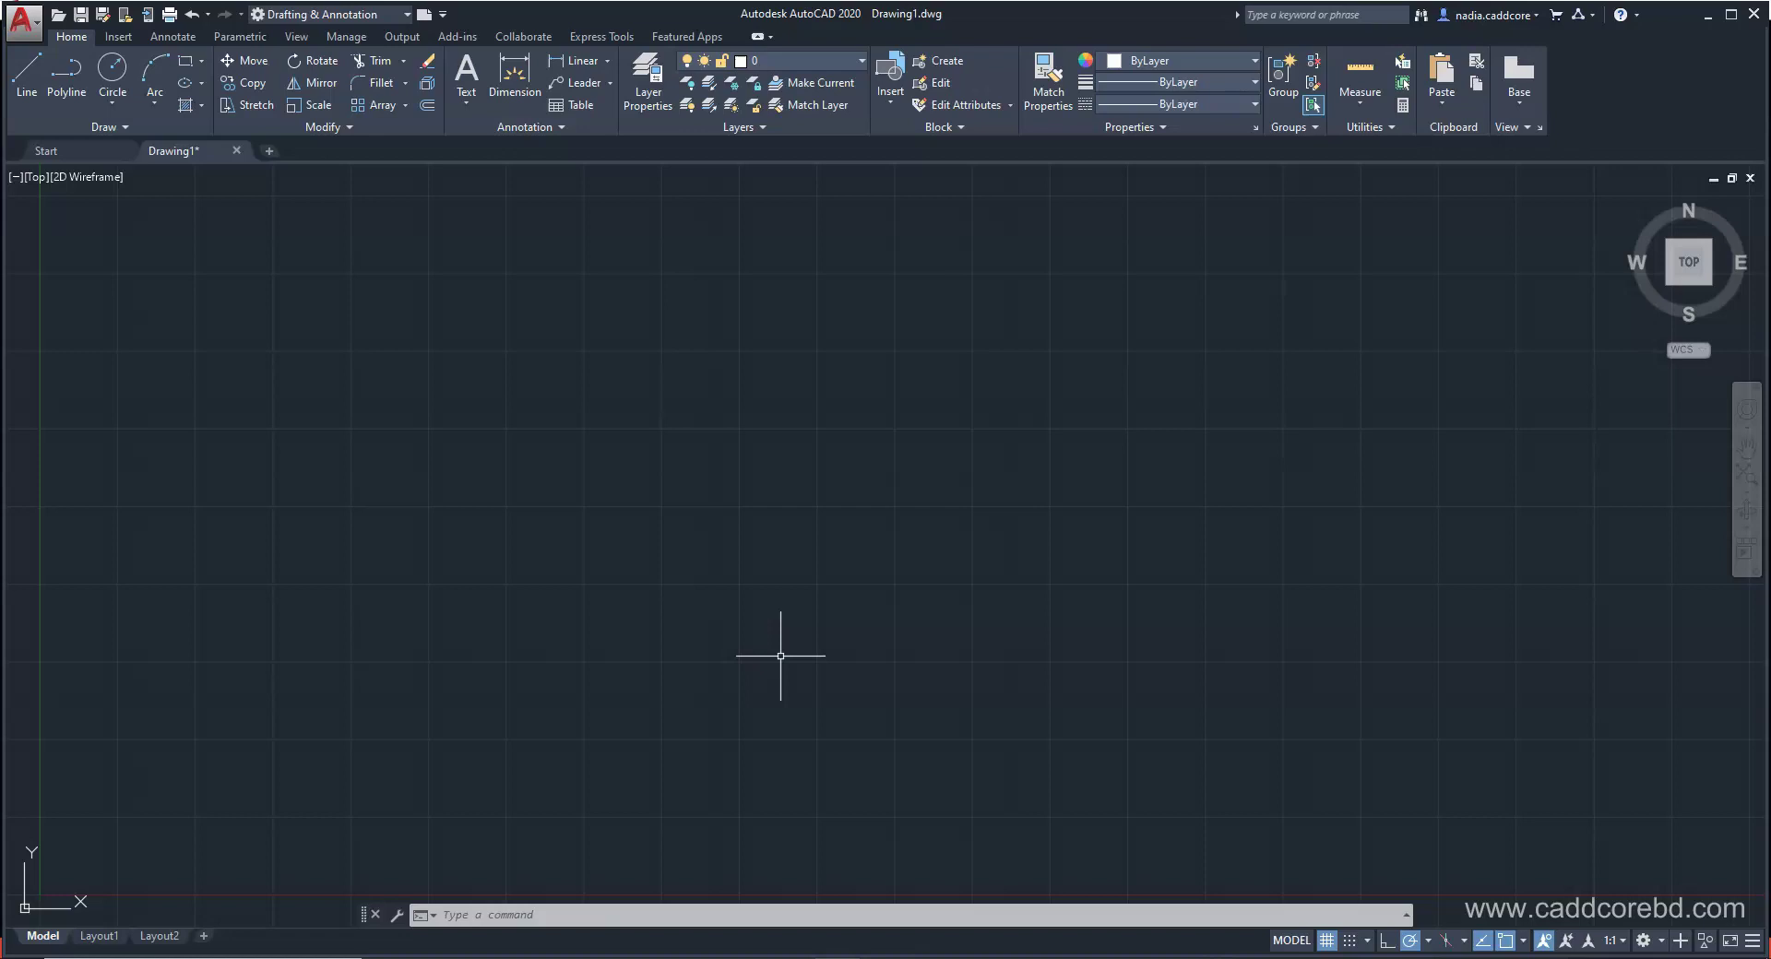
# Step: Open Drawing Units via the Application menu, close it, then reopen it with the UN command
pyautogui.click(29, 27)
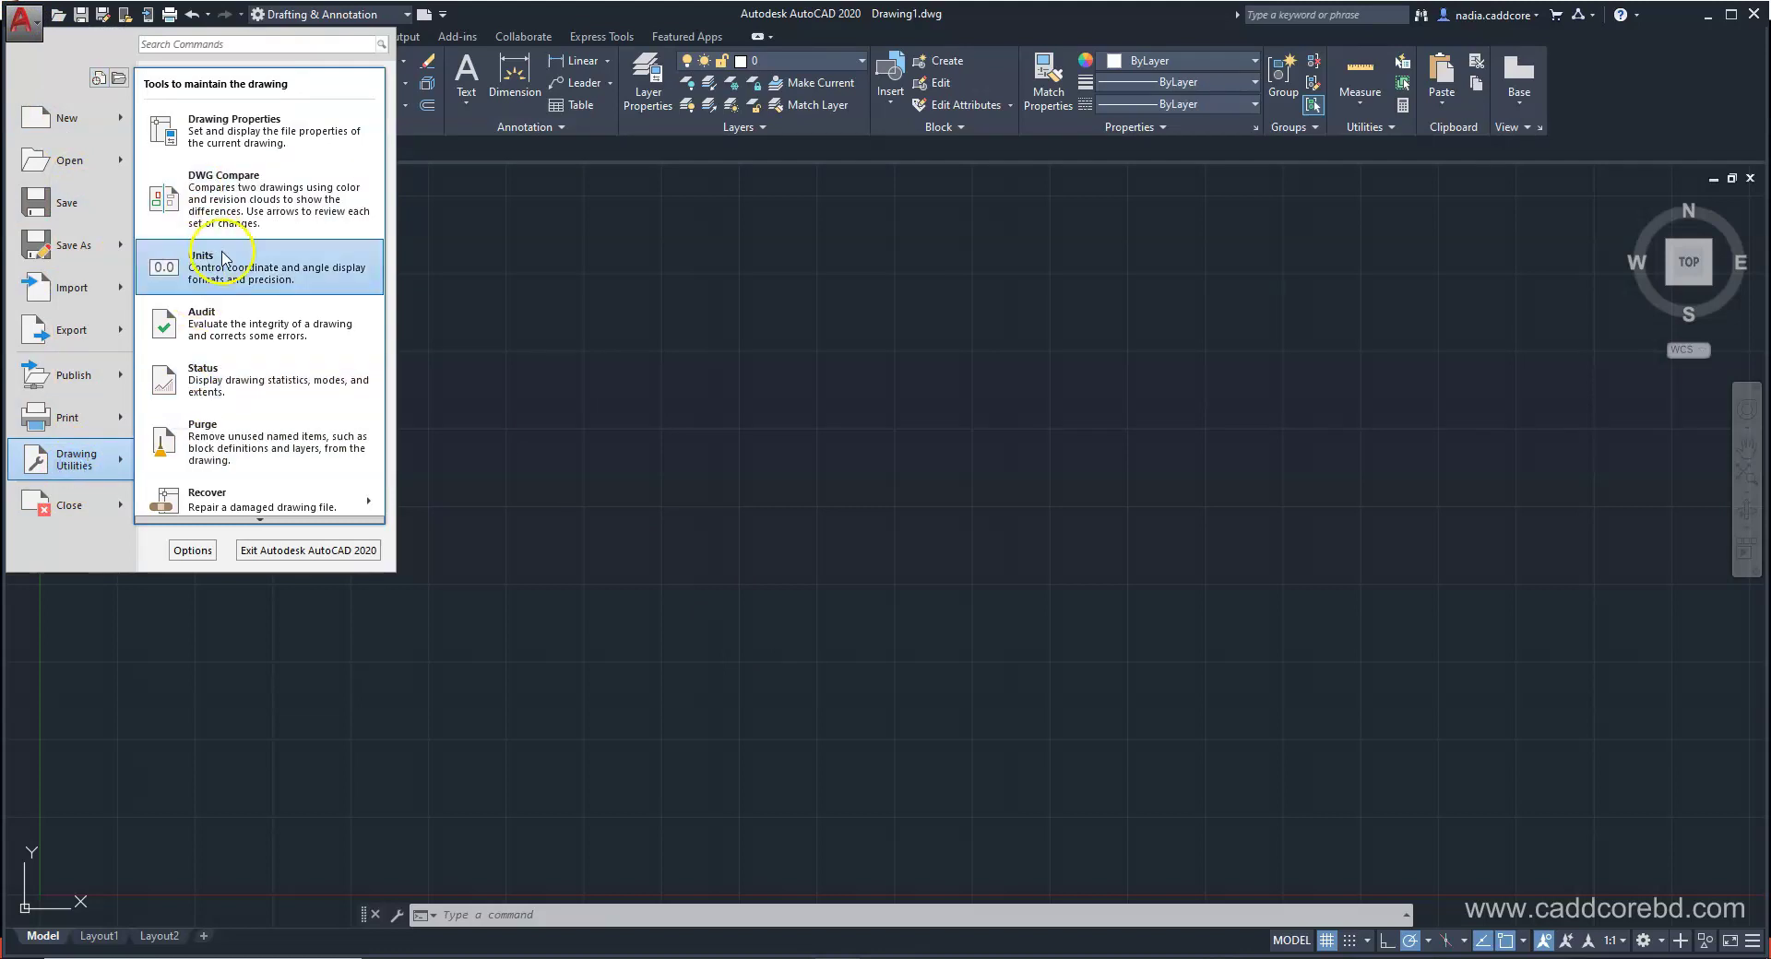
pyautogui.moveTo(76, 459)
pyautogui.click(222, 251)
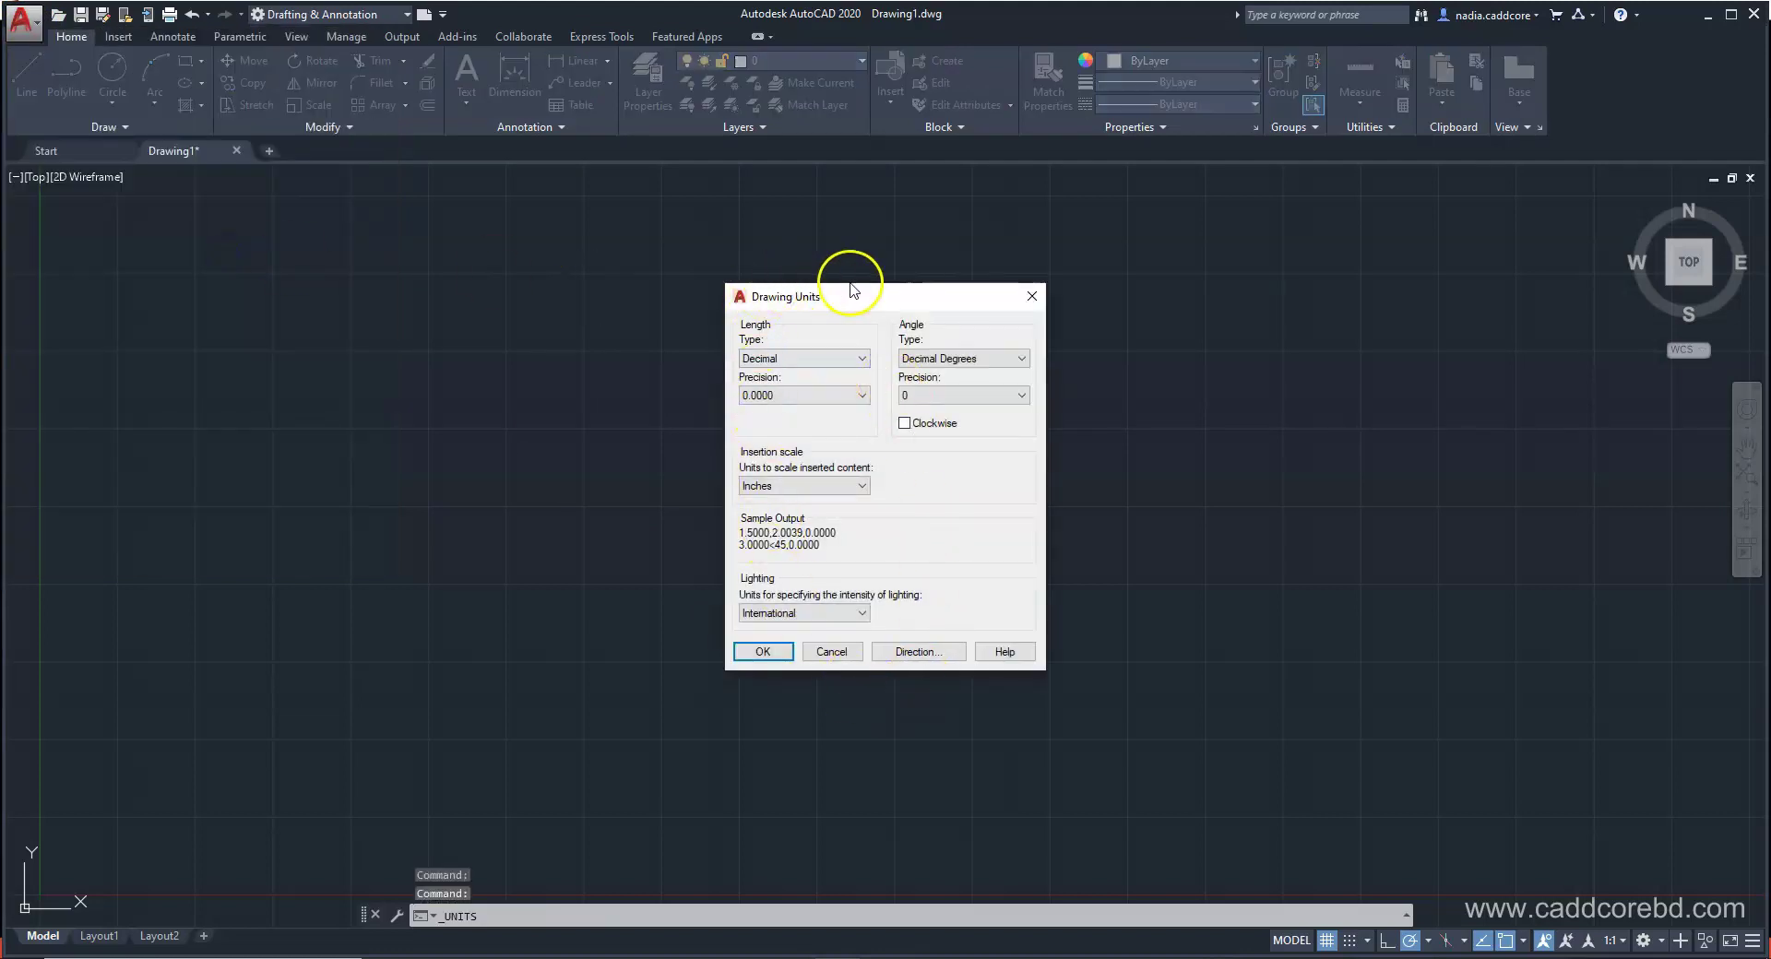
pyautogui.click(1032, 296)
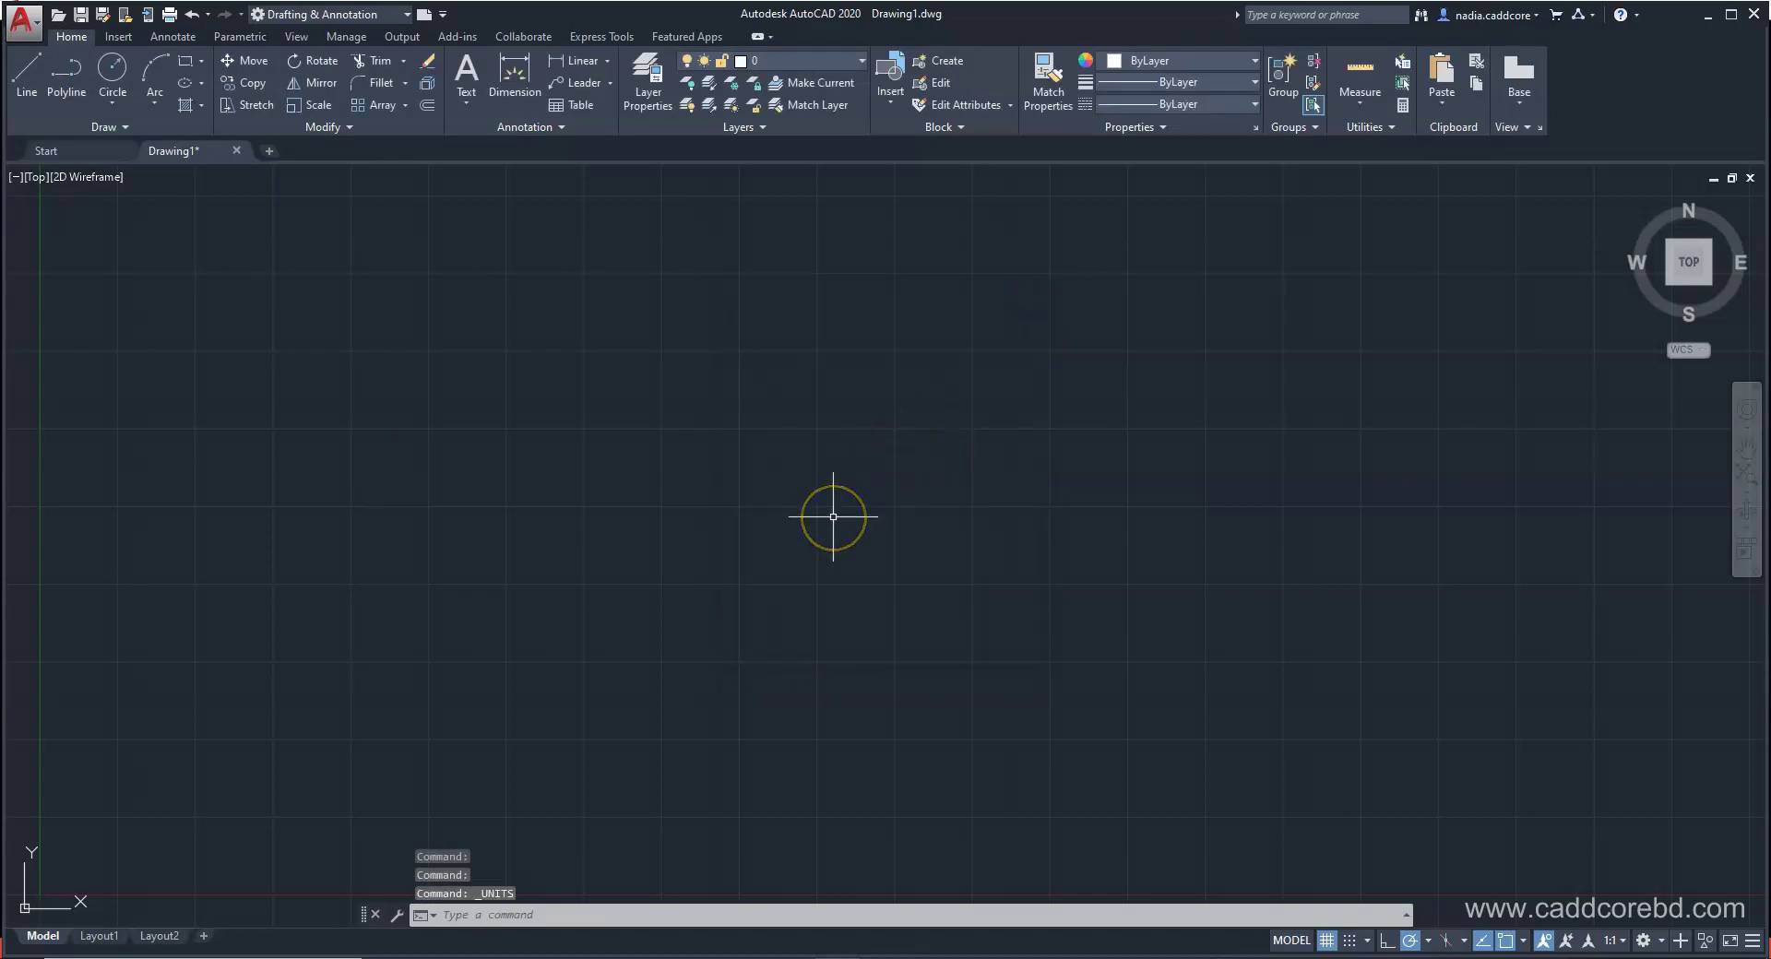
pyautogui.write('UN')
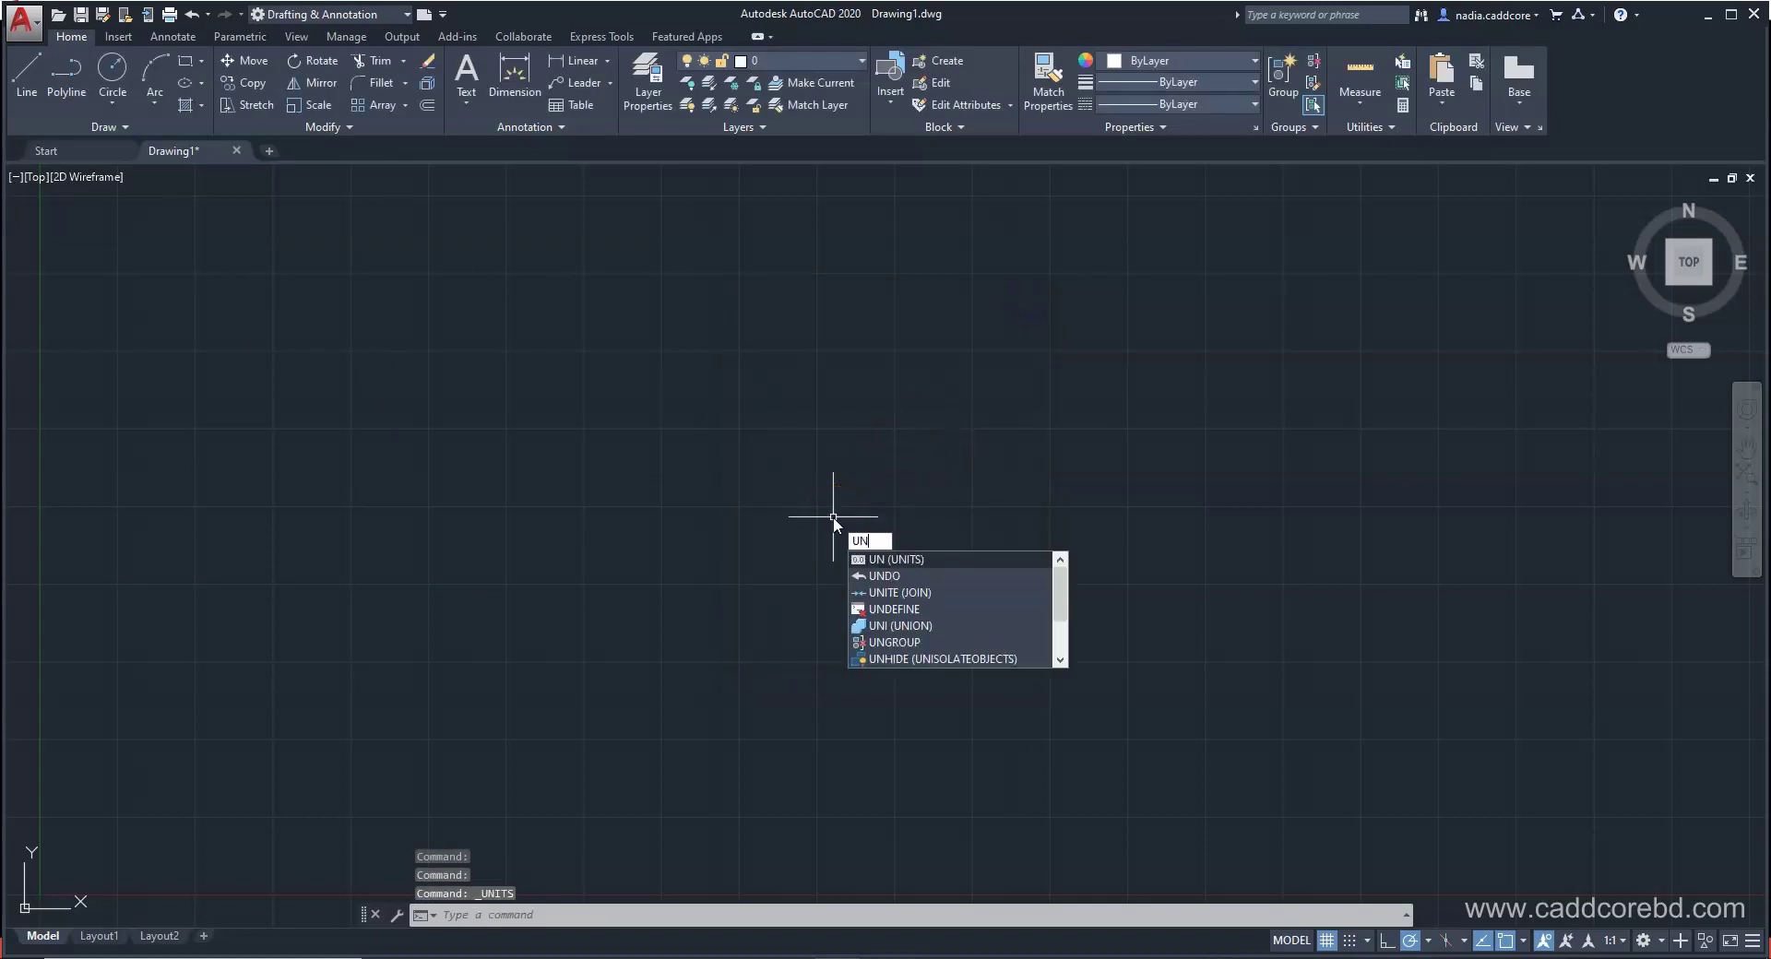
pyautogui.press('Return')
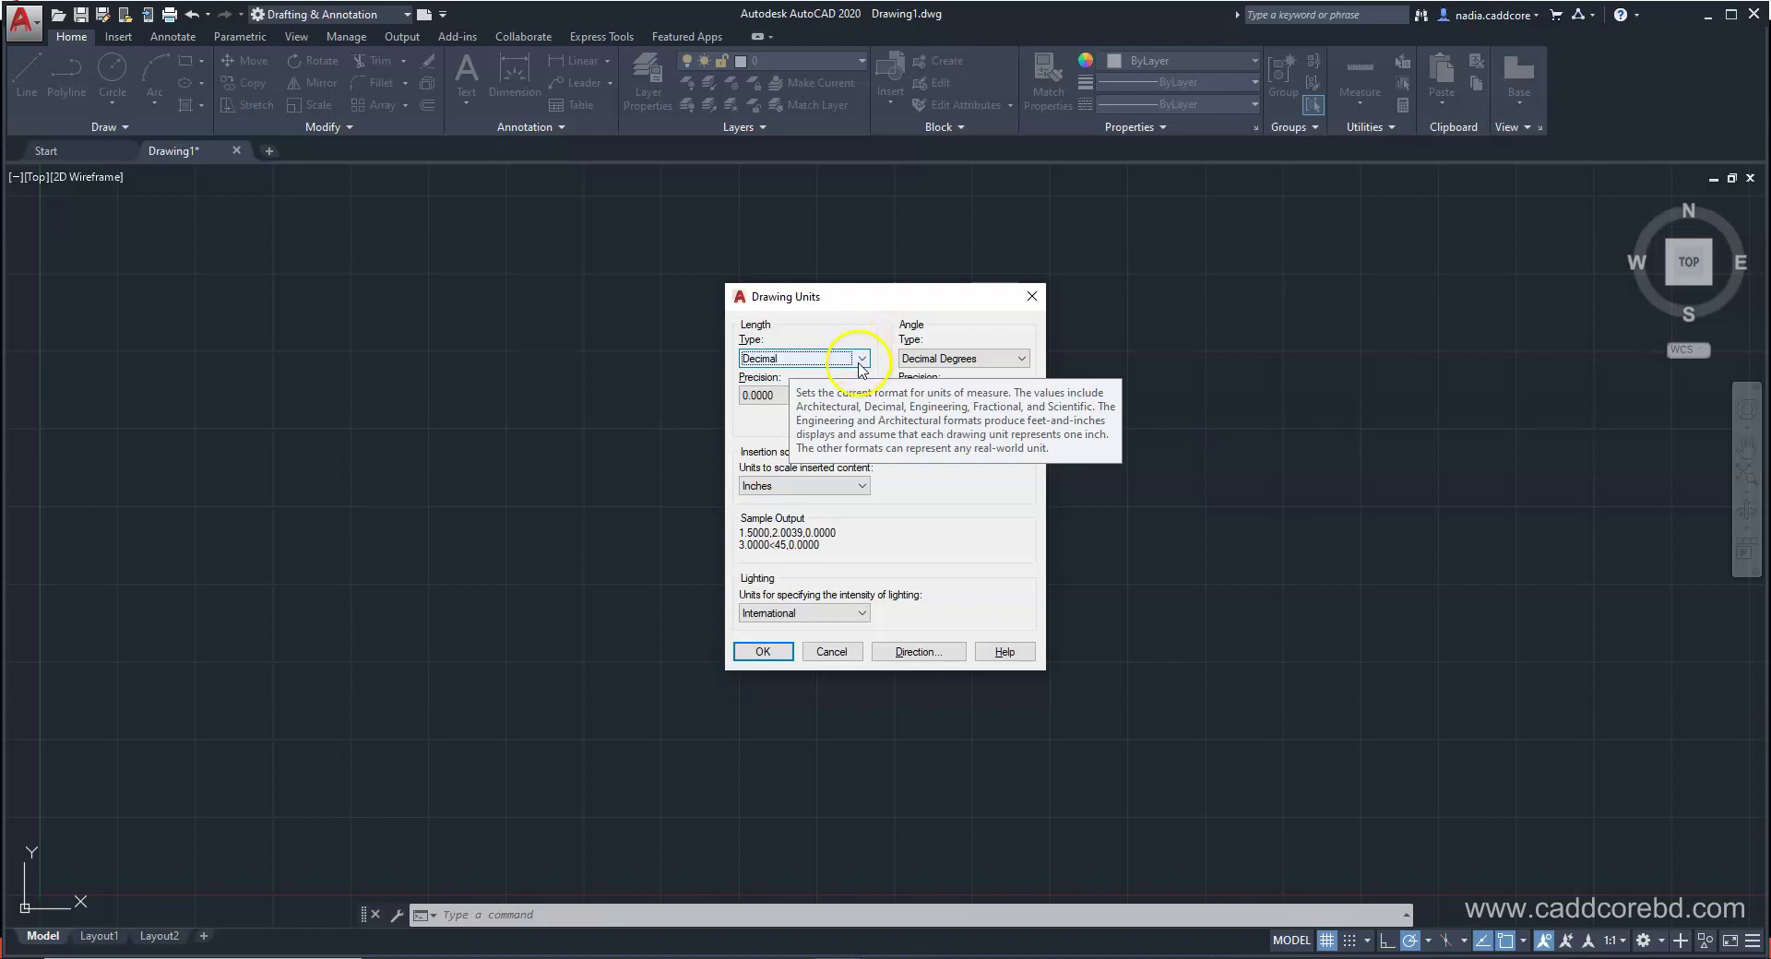
# Step: Switch the length type to Architectural and view its precision choices, such as 0'-0 1/16"
pyautogui.click(863, 358)
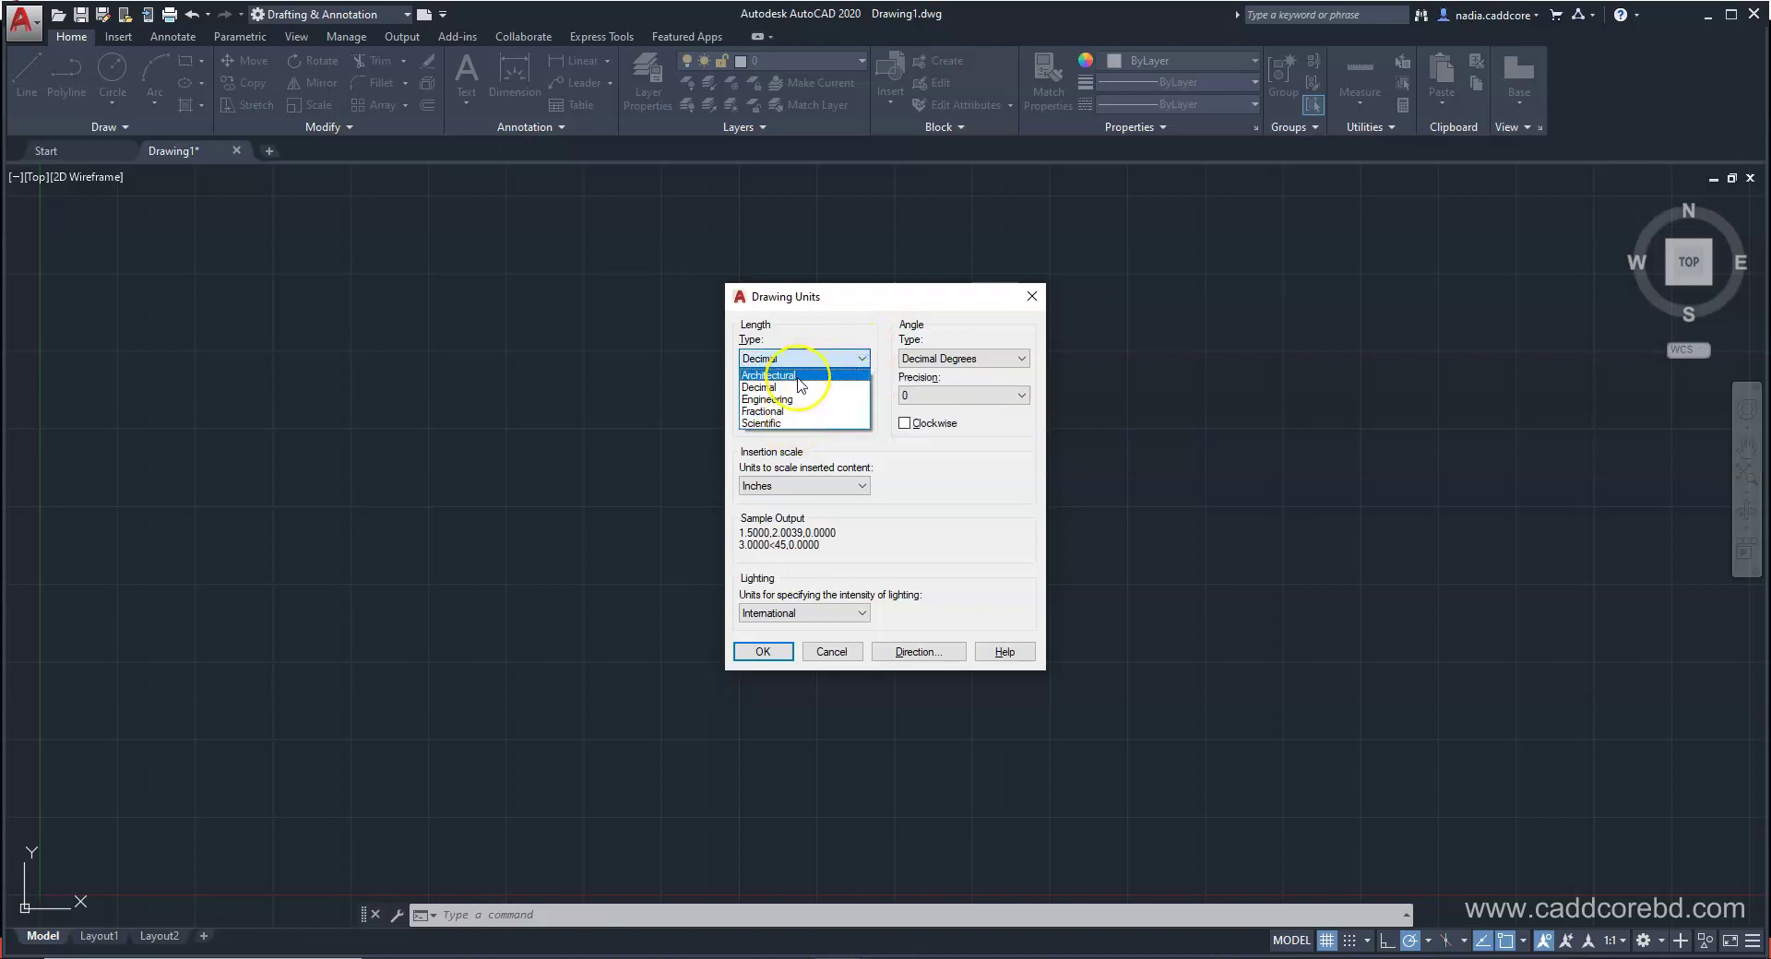
pyautogui.click(781, 389)
pyautogui.click(803, 376)
pyautogui.click(794, 396)
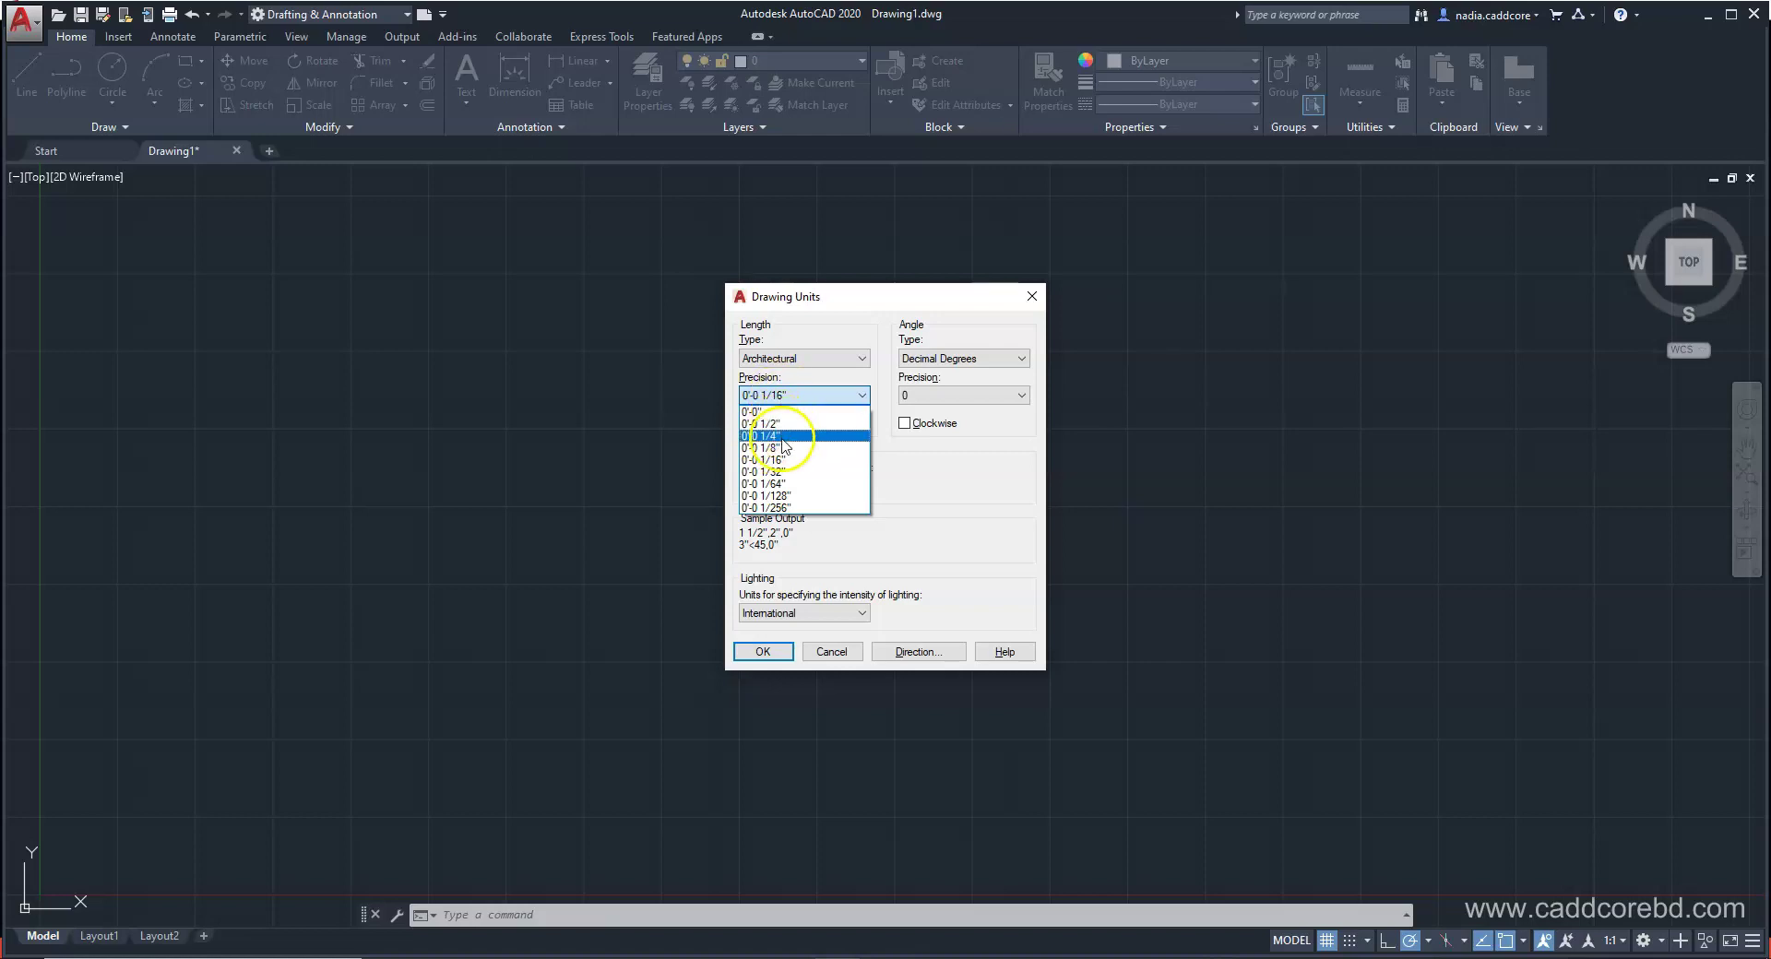
# Step: Change the length type to Engineering and keep 0'-0.0000" precision
pyautogui.click(667, 419)
pyautogui.click(857, 358)
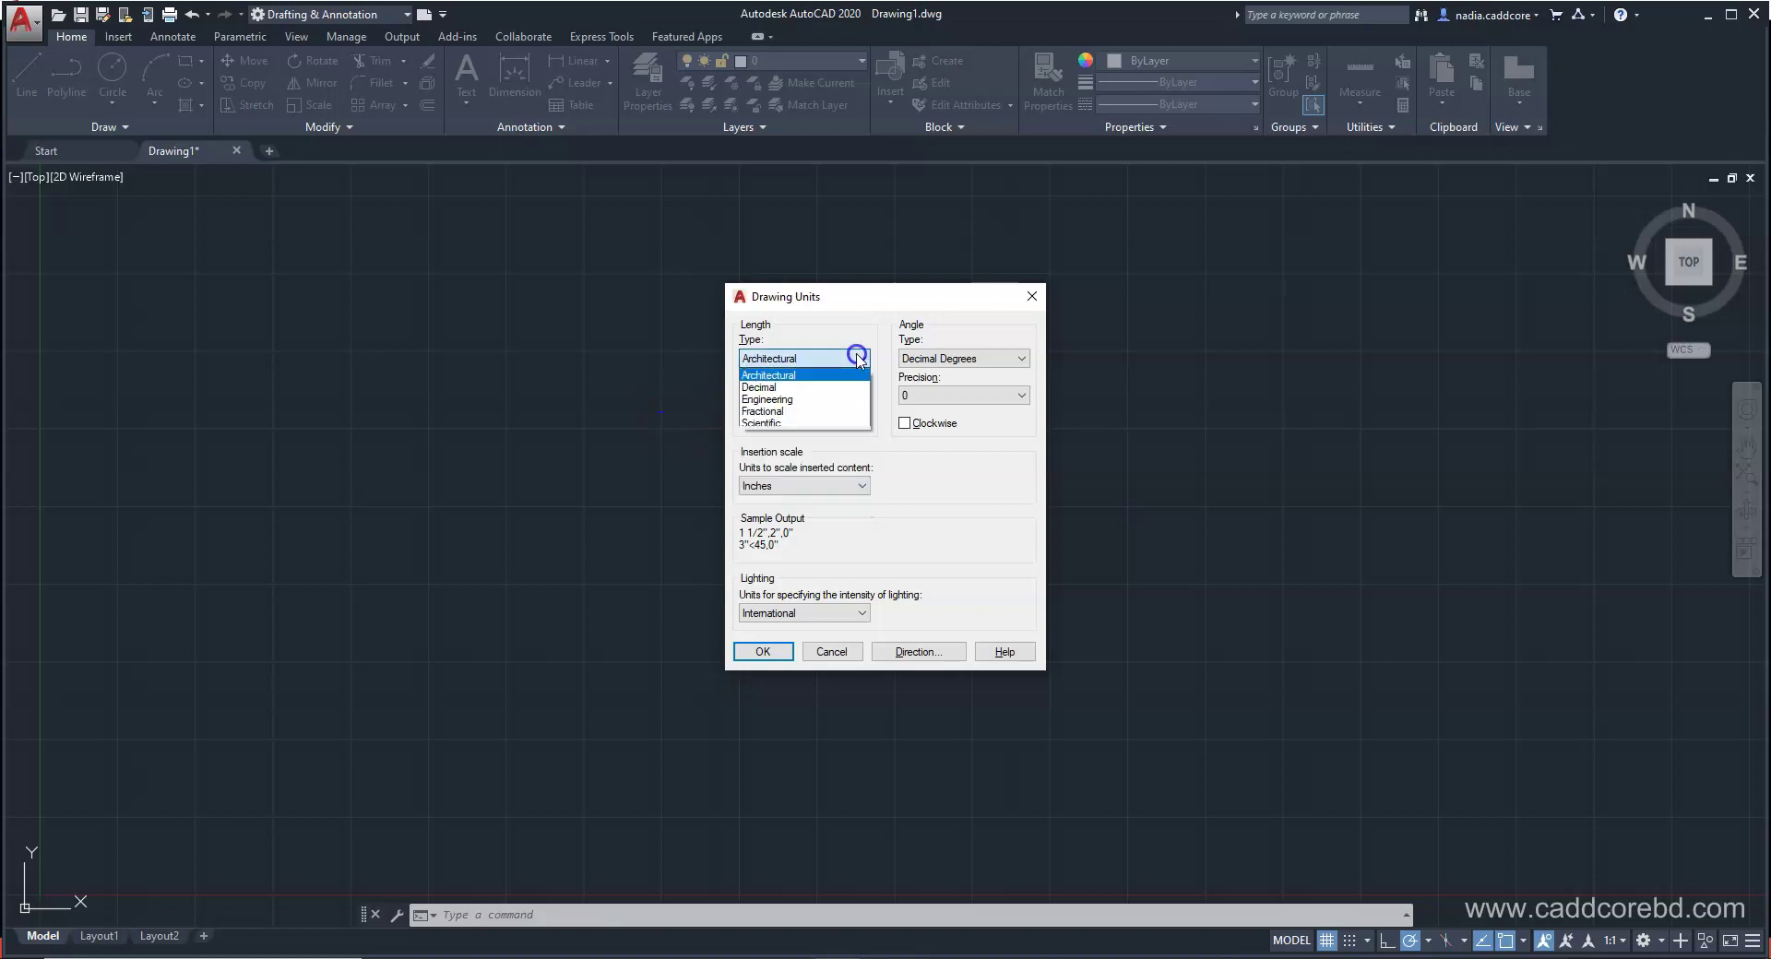
pyautogui.click(787, 399)
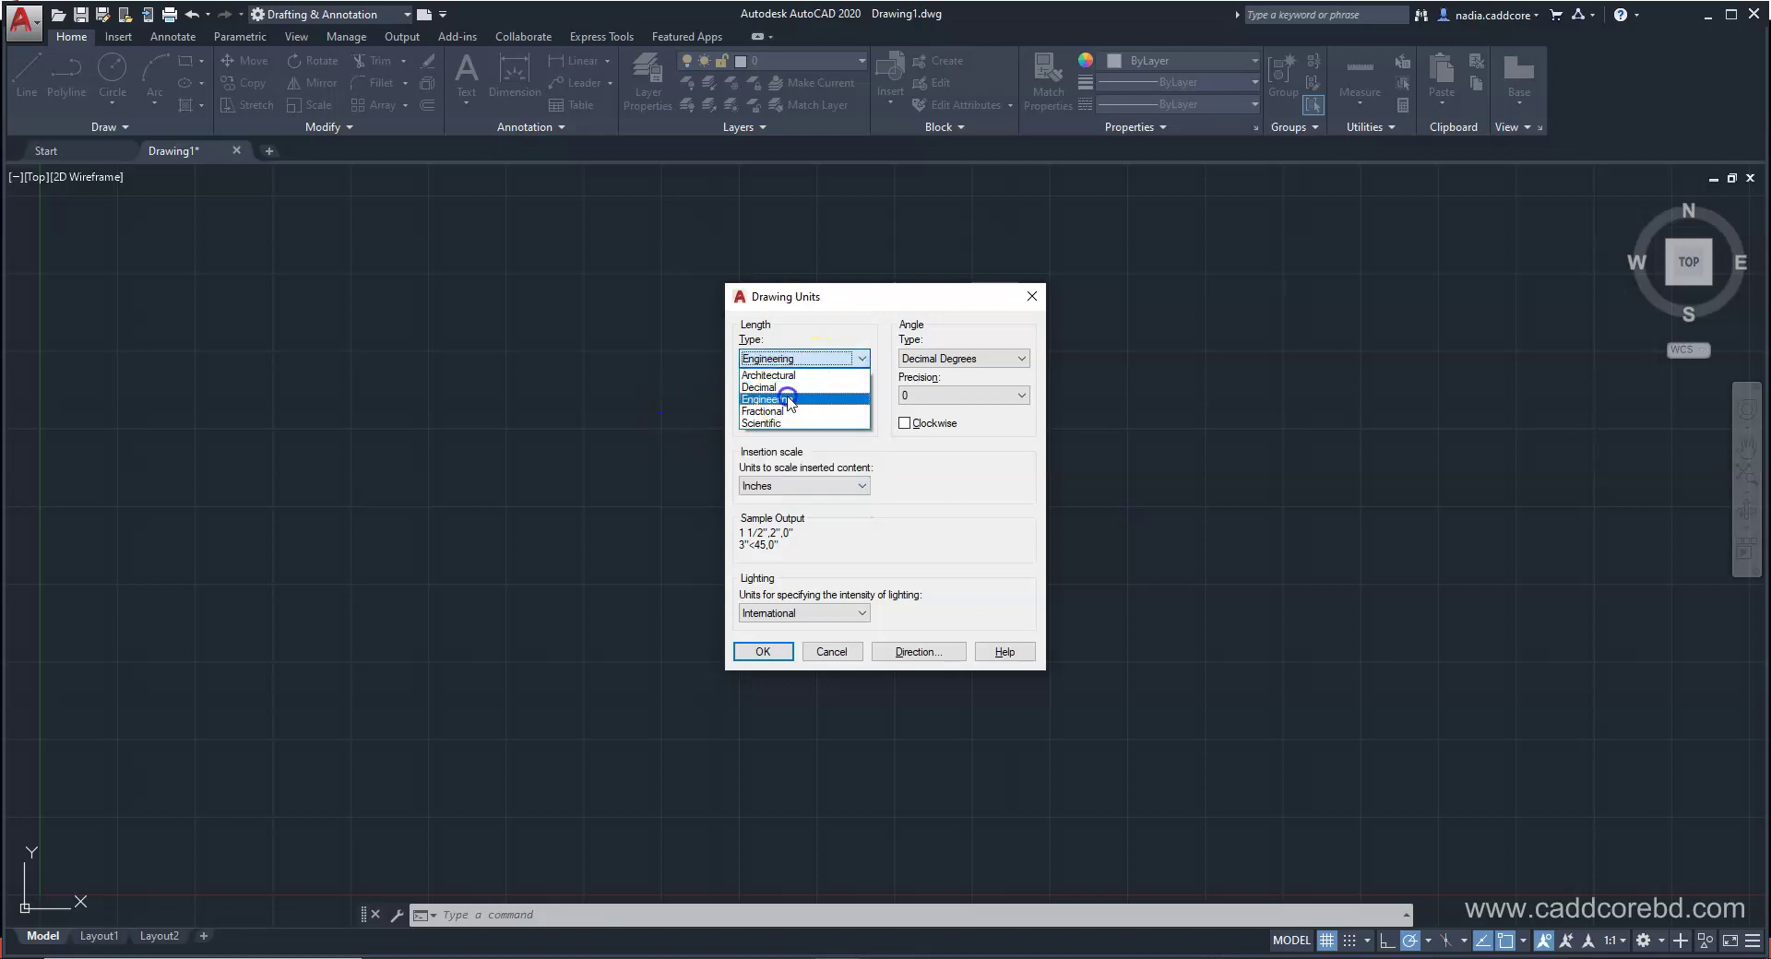
pyautogui.click(857, 395)
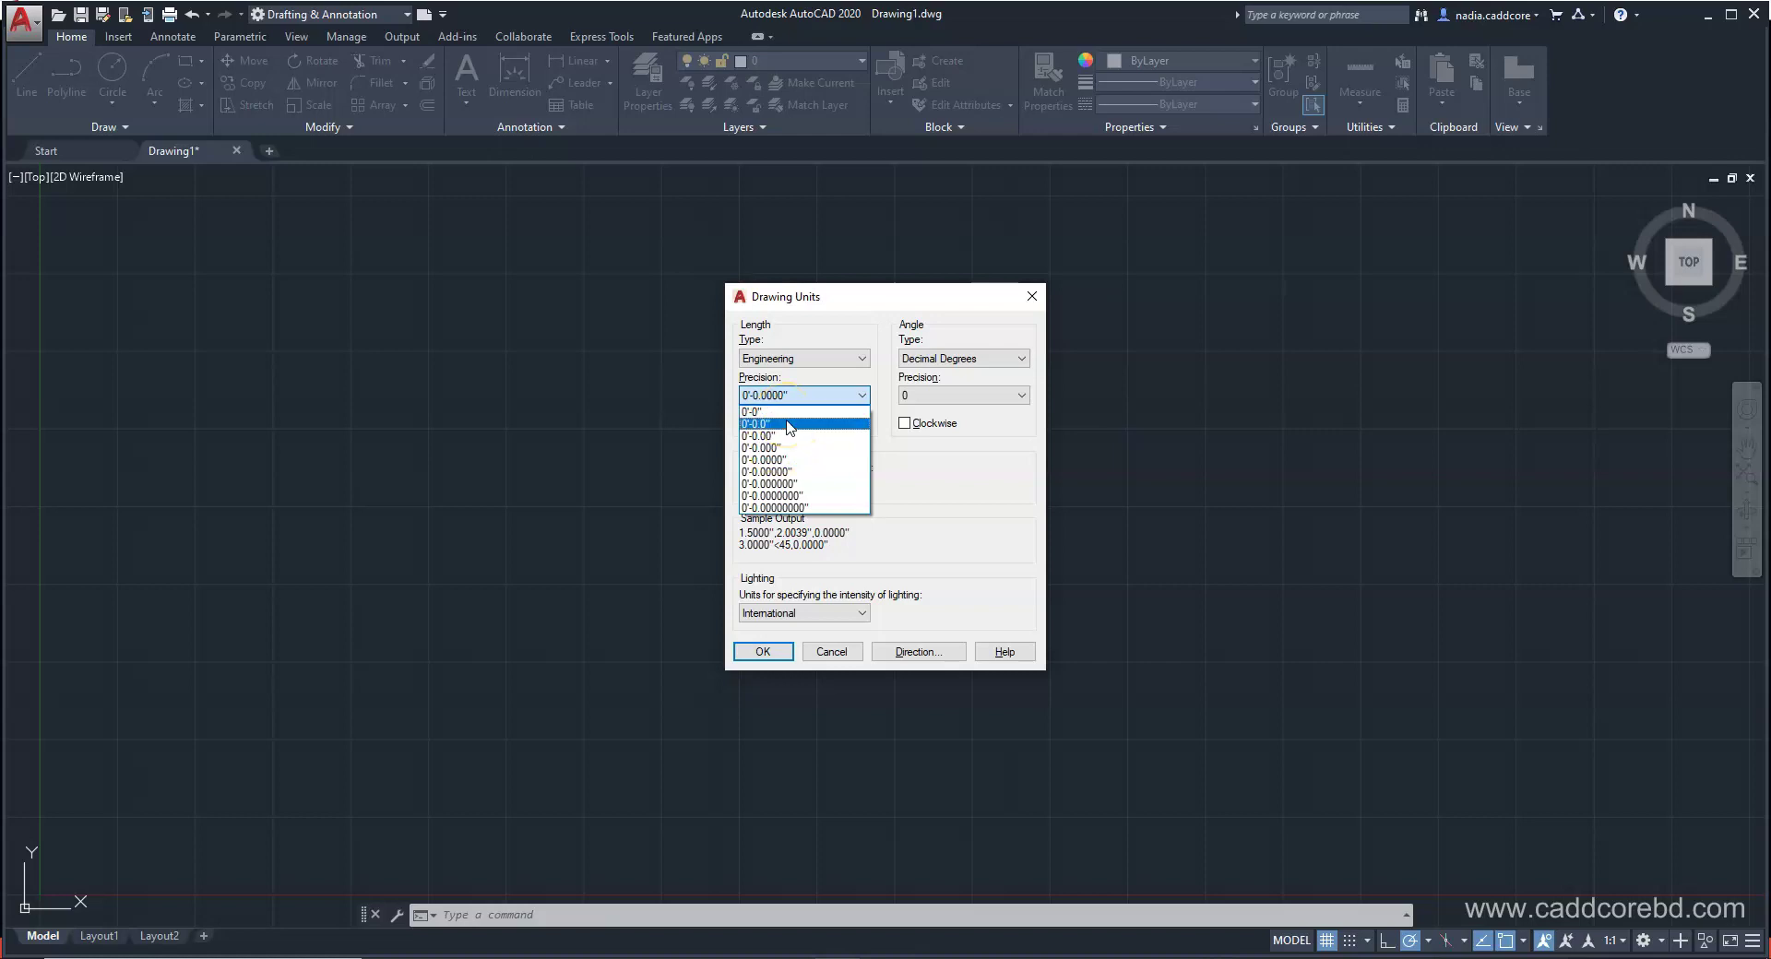
pyautogui.click(786, 426)
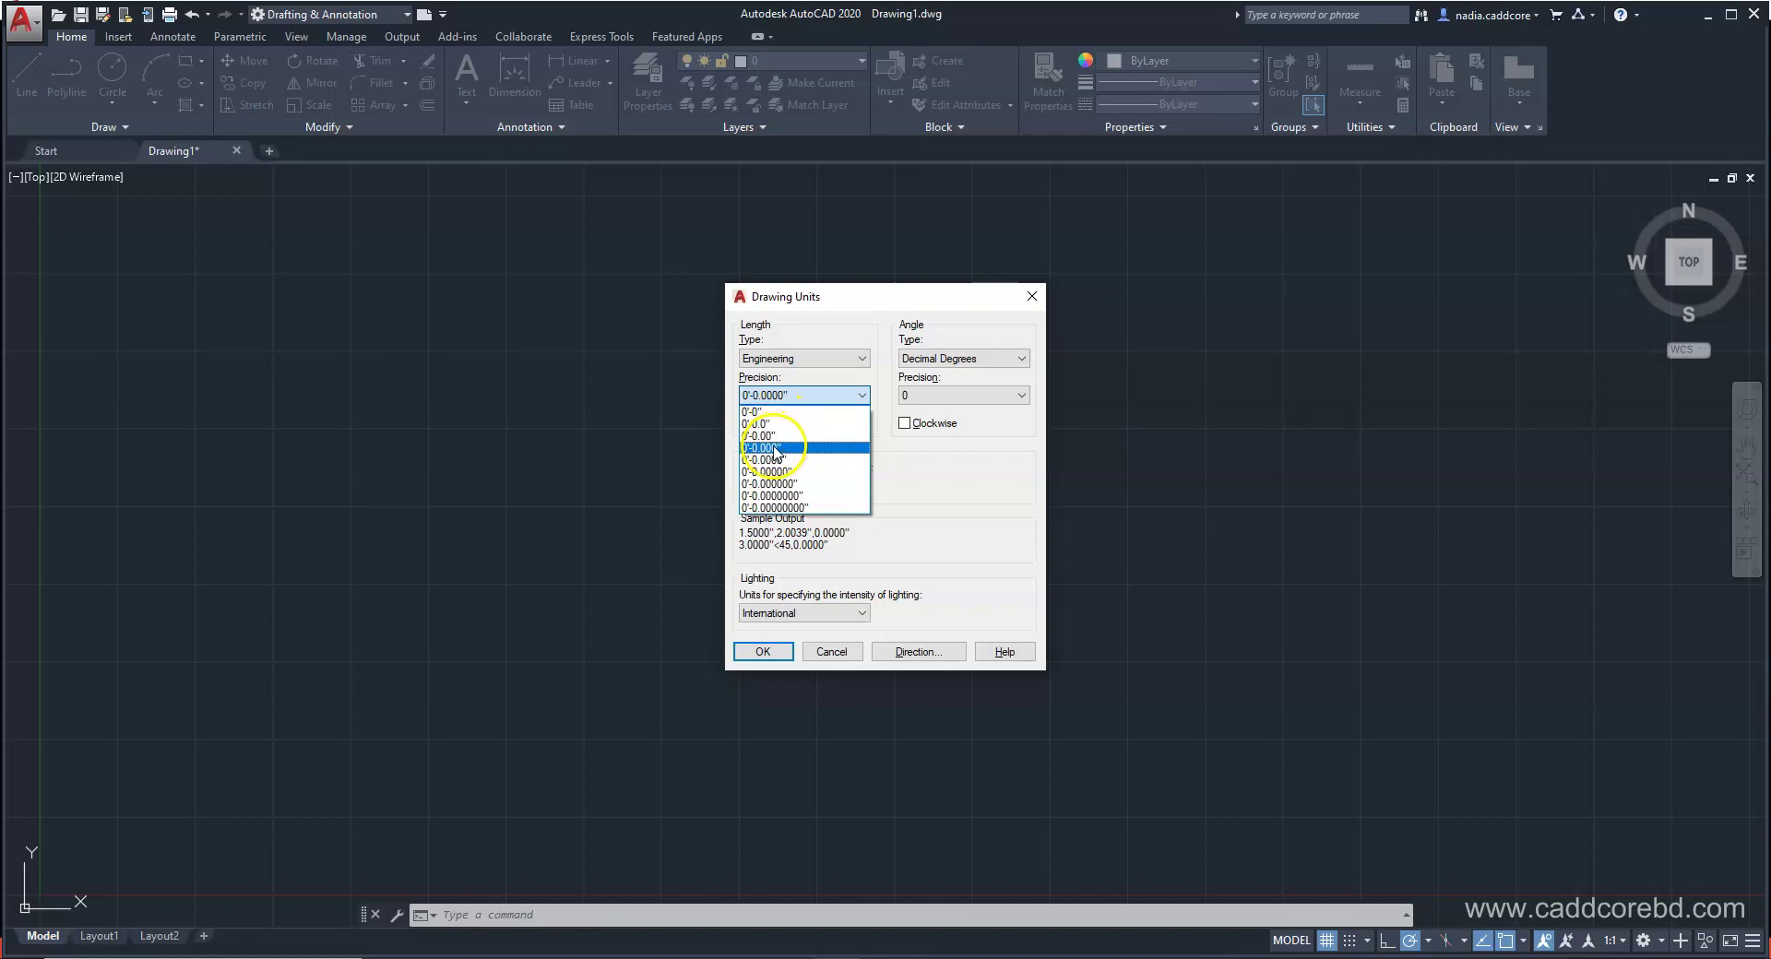
pyautogui.click(815, 439)
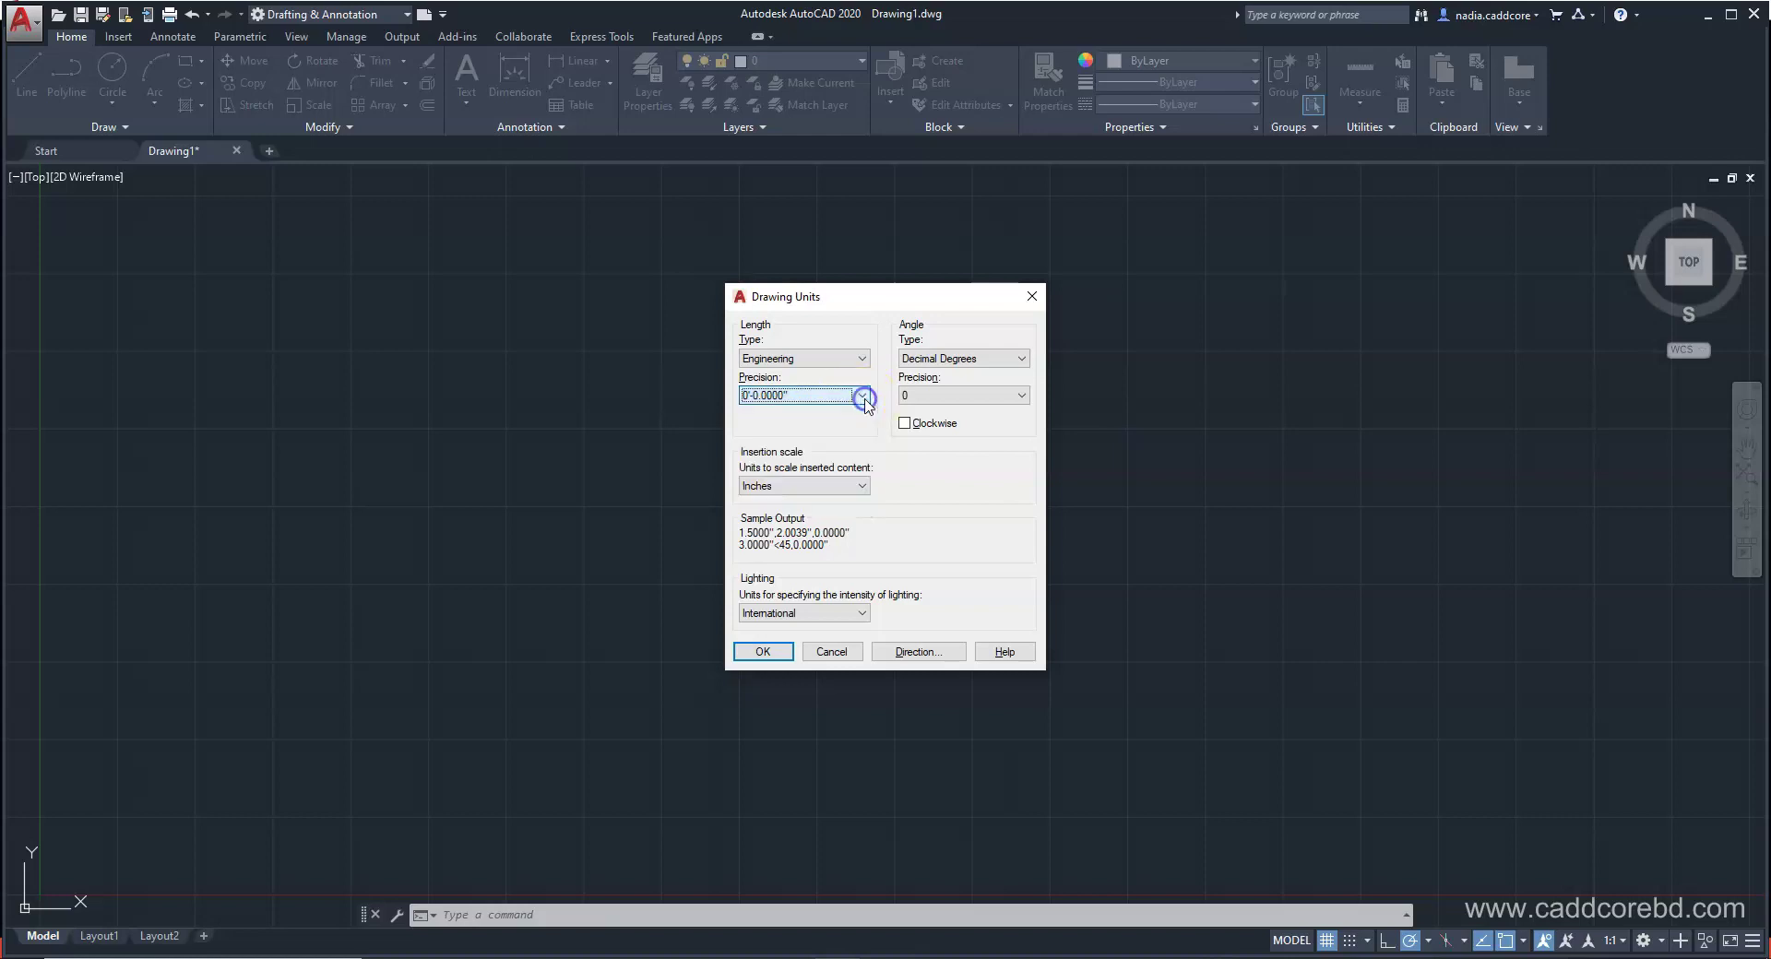
# Step: Leave the insertion scale at Inches and switch the length type back to Decimal
pyautogui.scroll(-1, 857, 358)
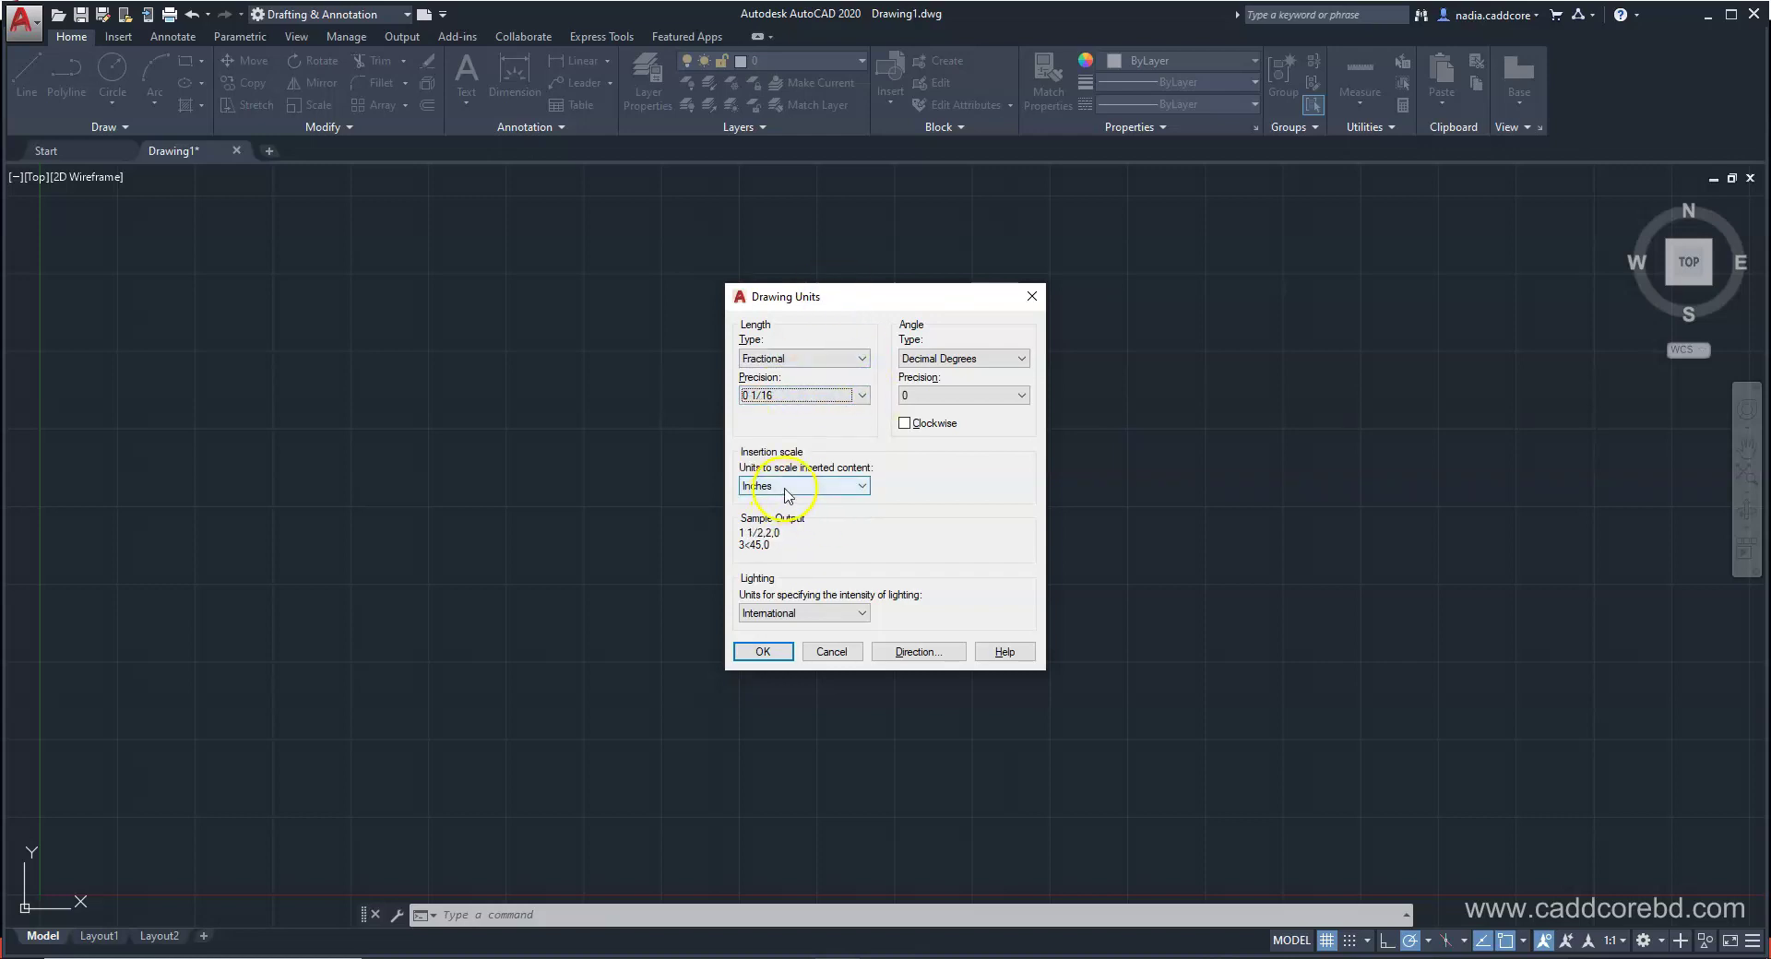
pyautogui.click(865, 487)
pyautogui.click(864, 488)
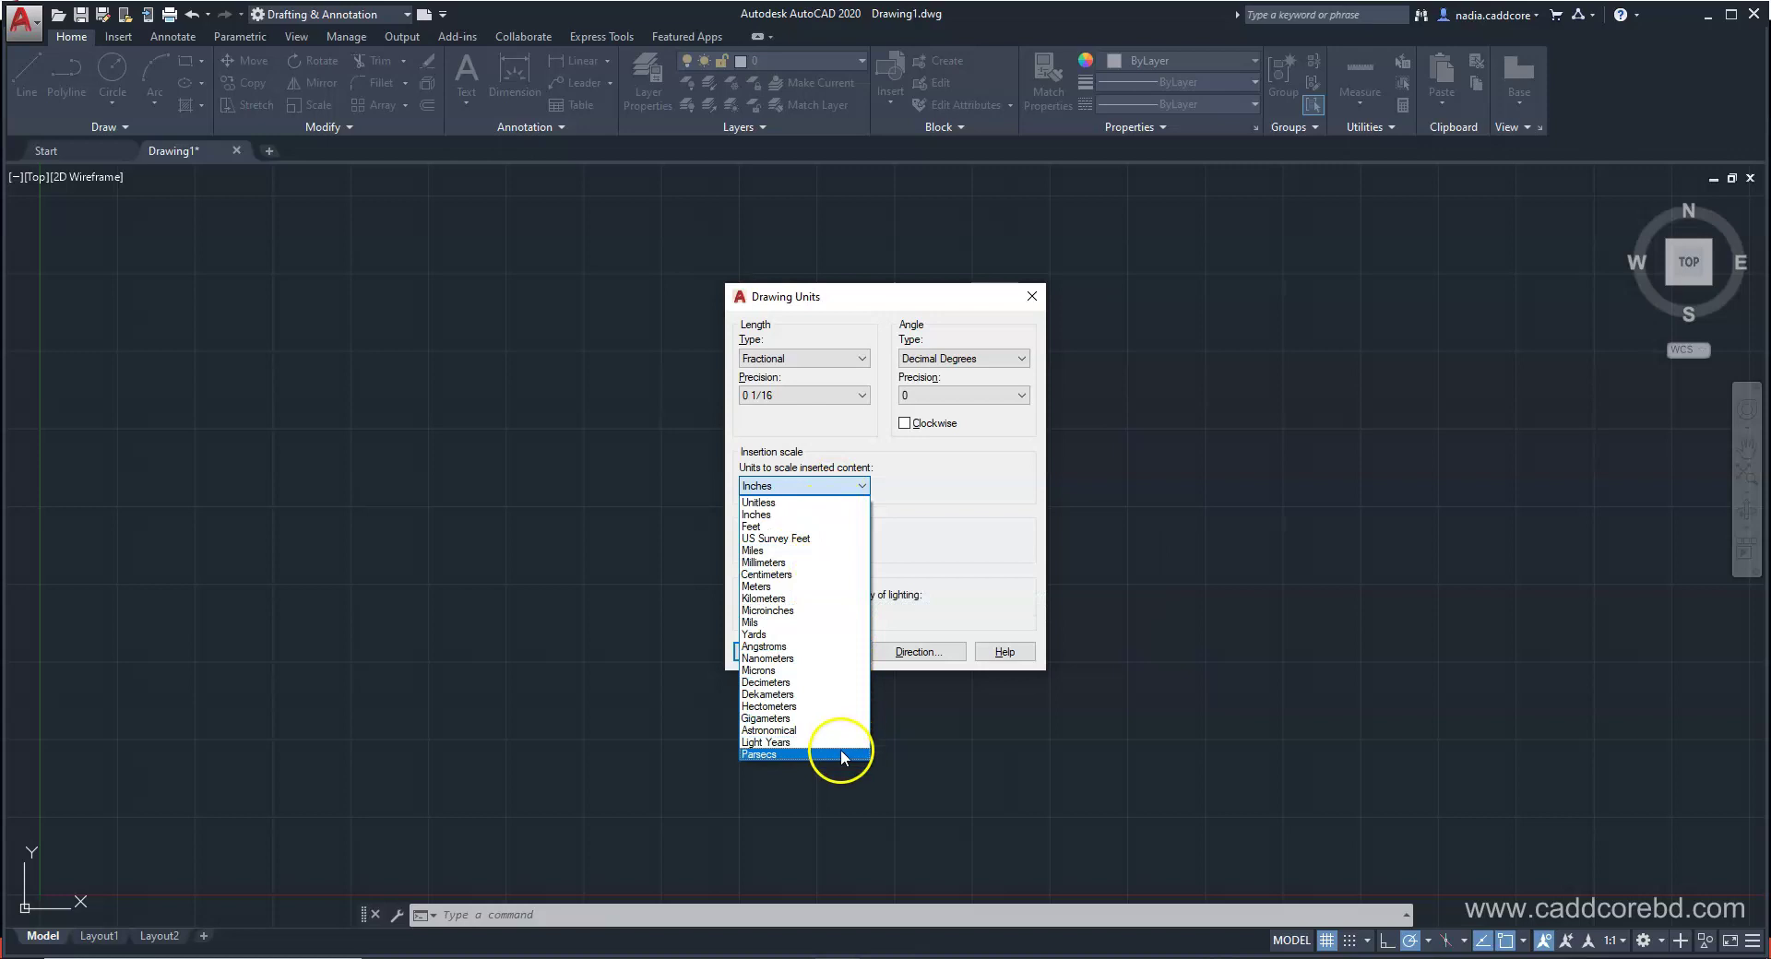
pyautogui.click(853, 358)
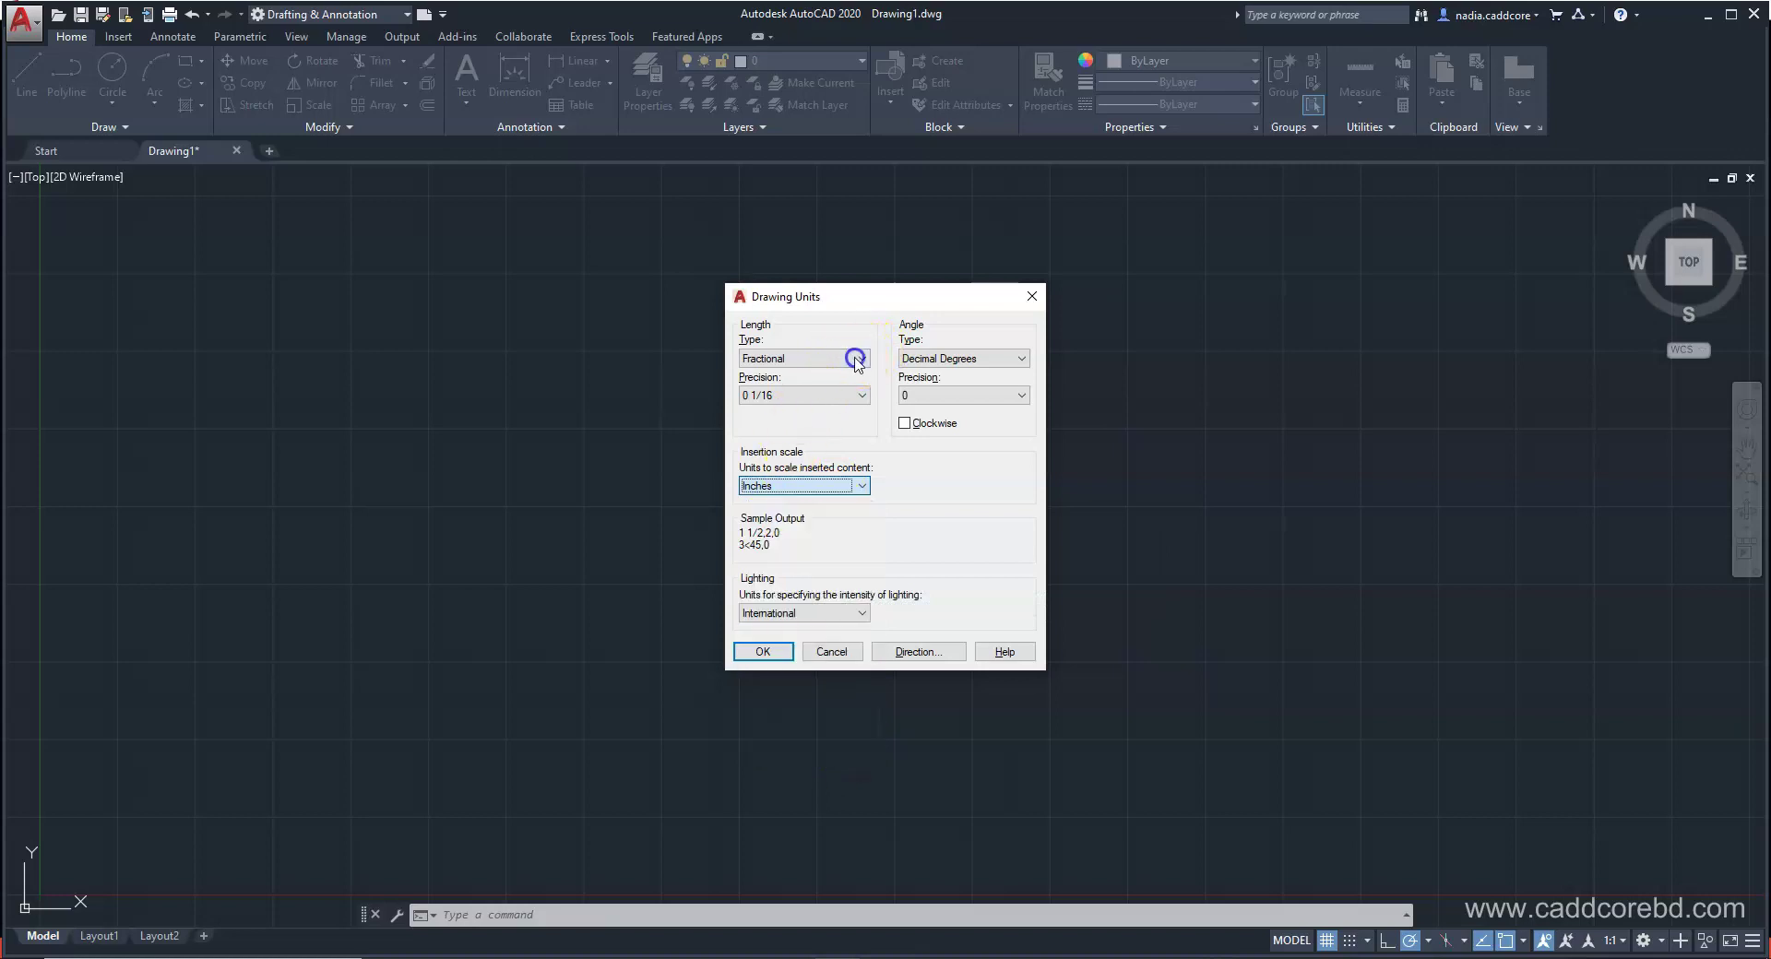
pyautogui.click(853, 358)
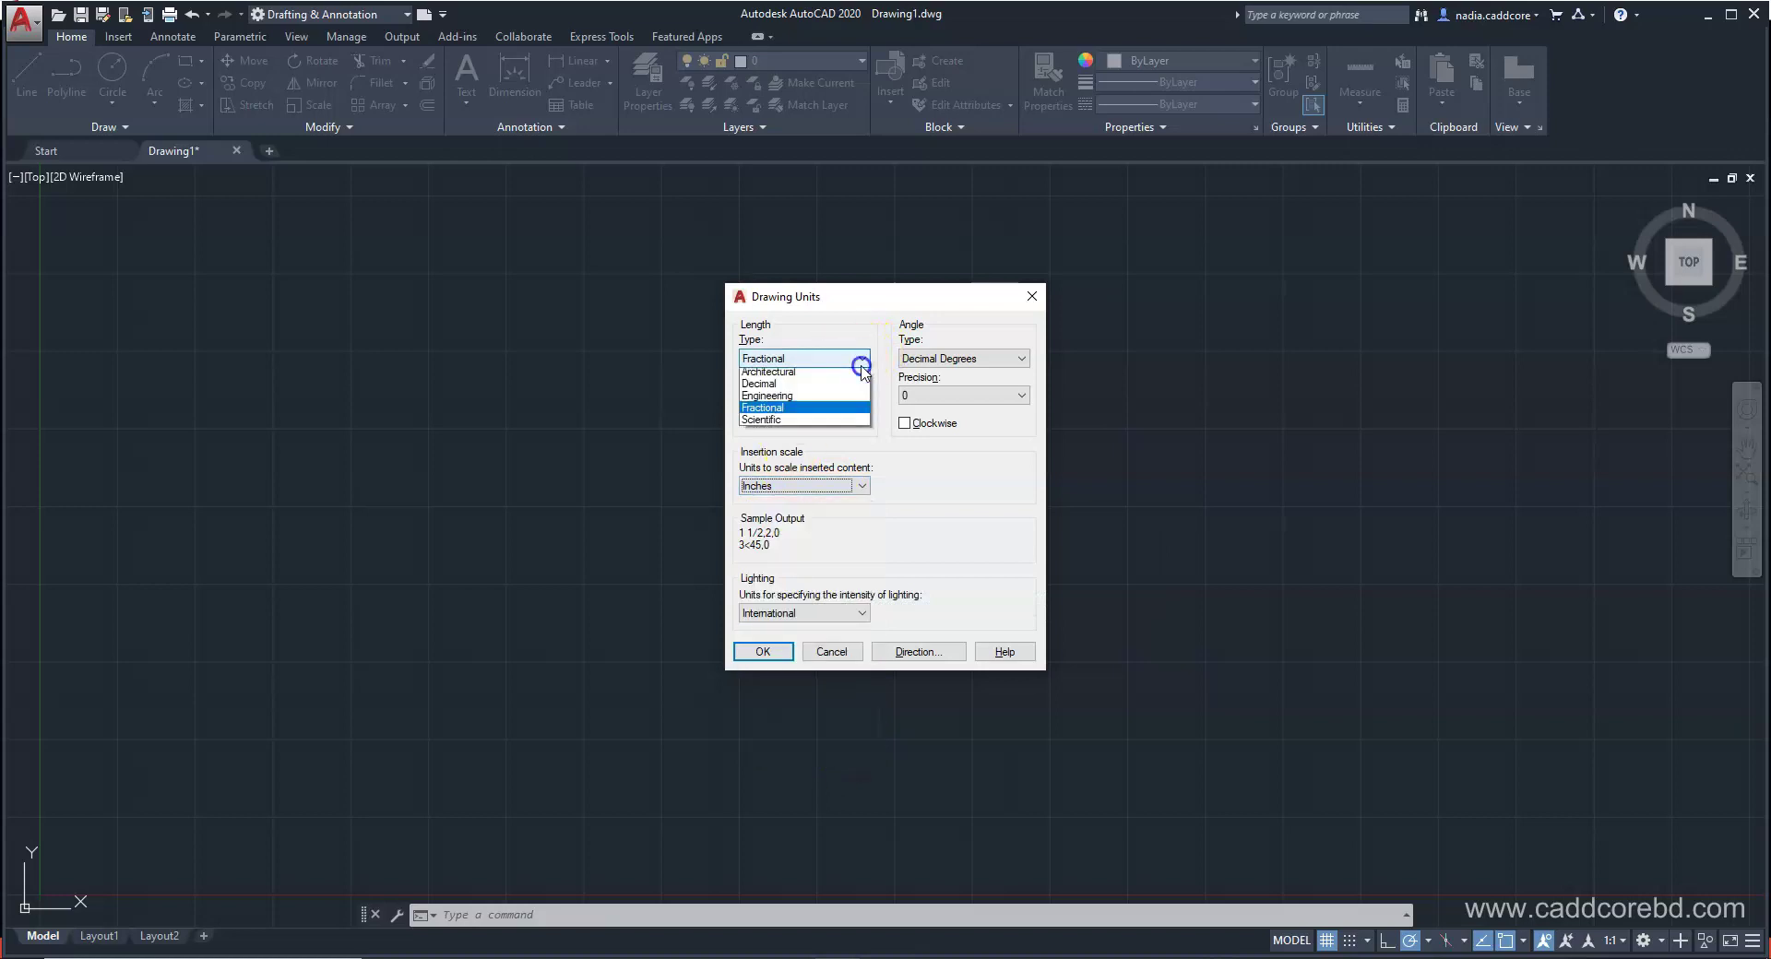
pyautogui.click(791, 395)
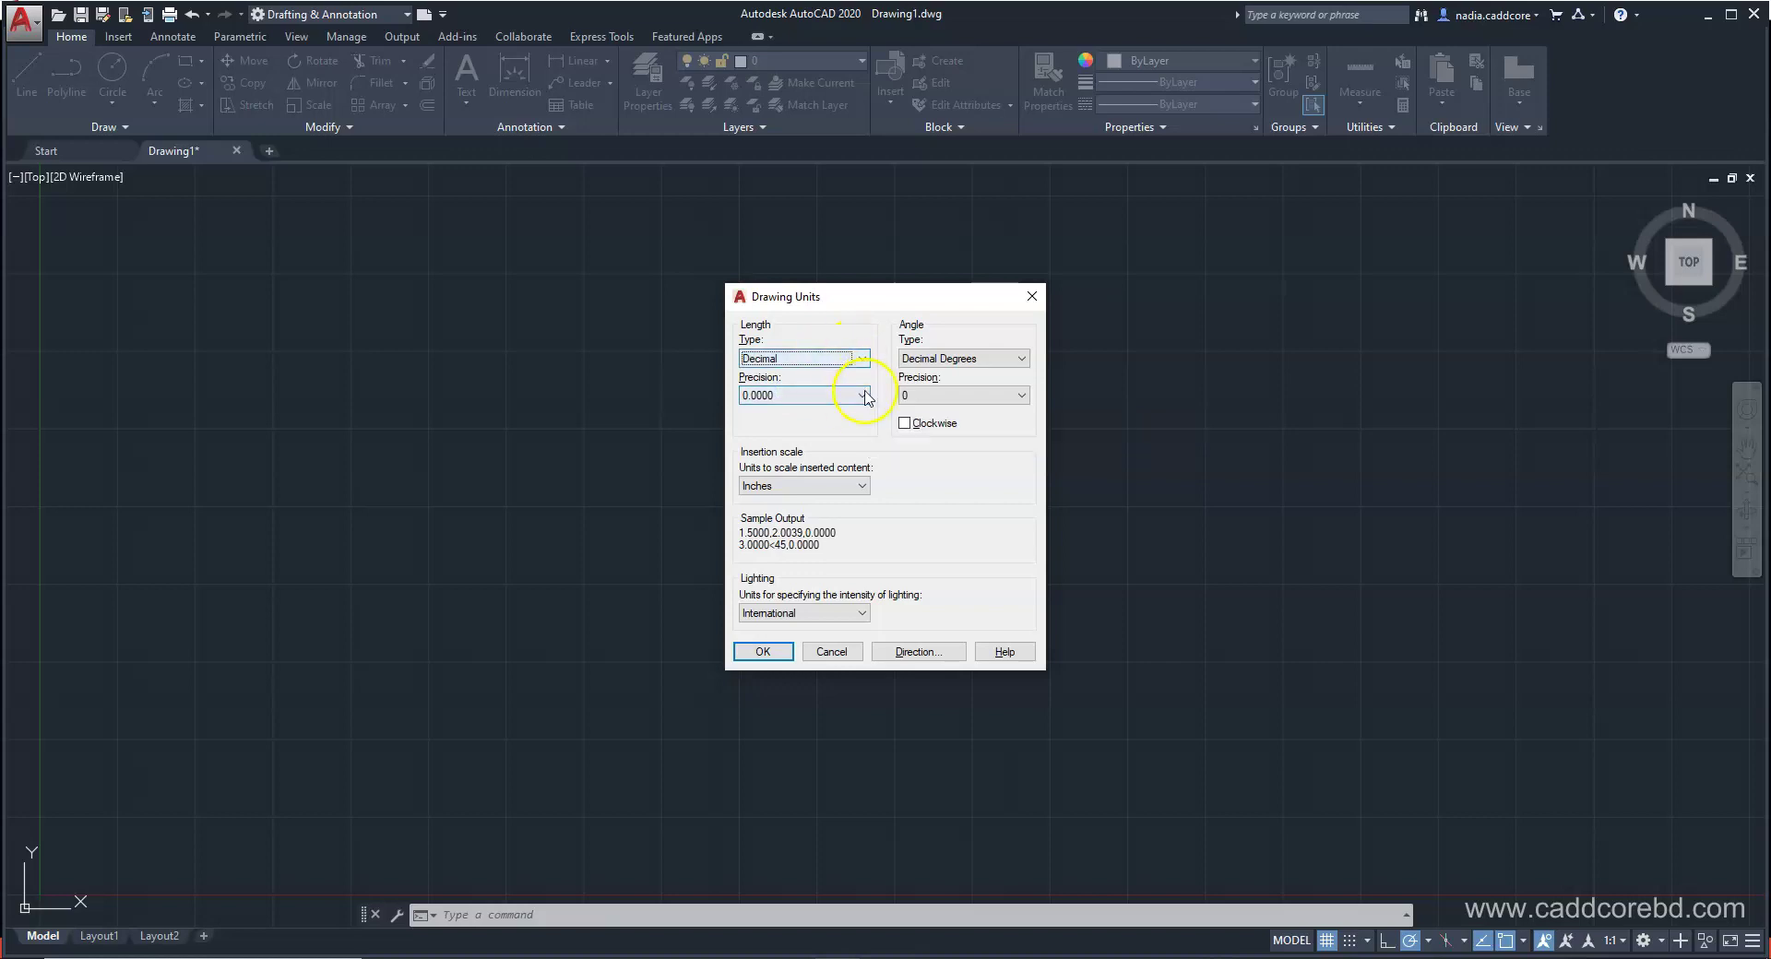
# Step: Preview the 0.0 and 0.00 Decimal precisions, then keep length precision at 0.0000
pyautogui.click(863, 396)
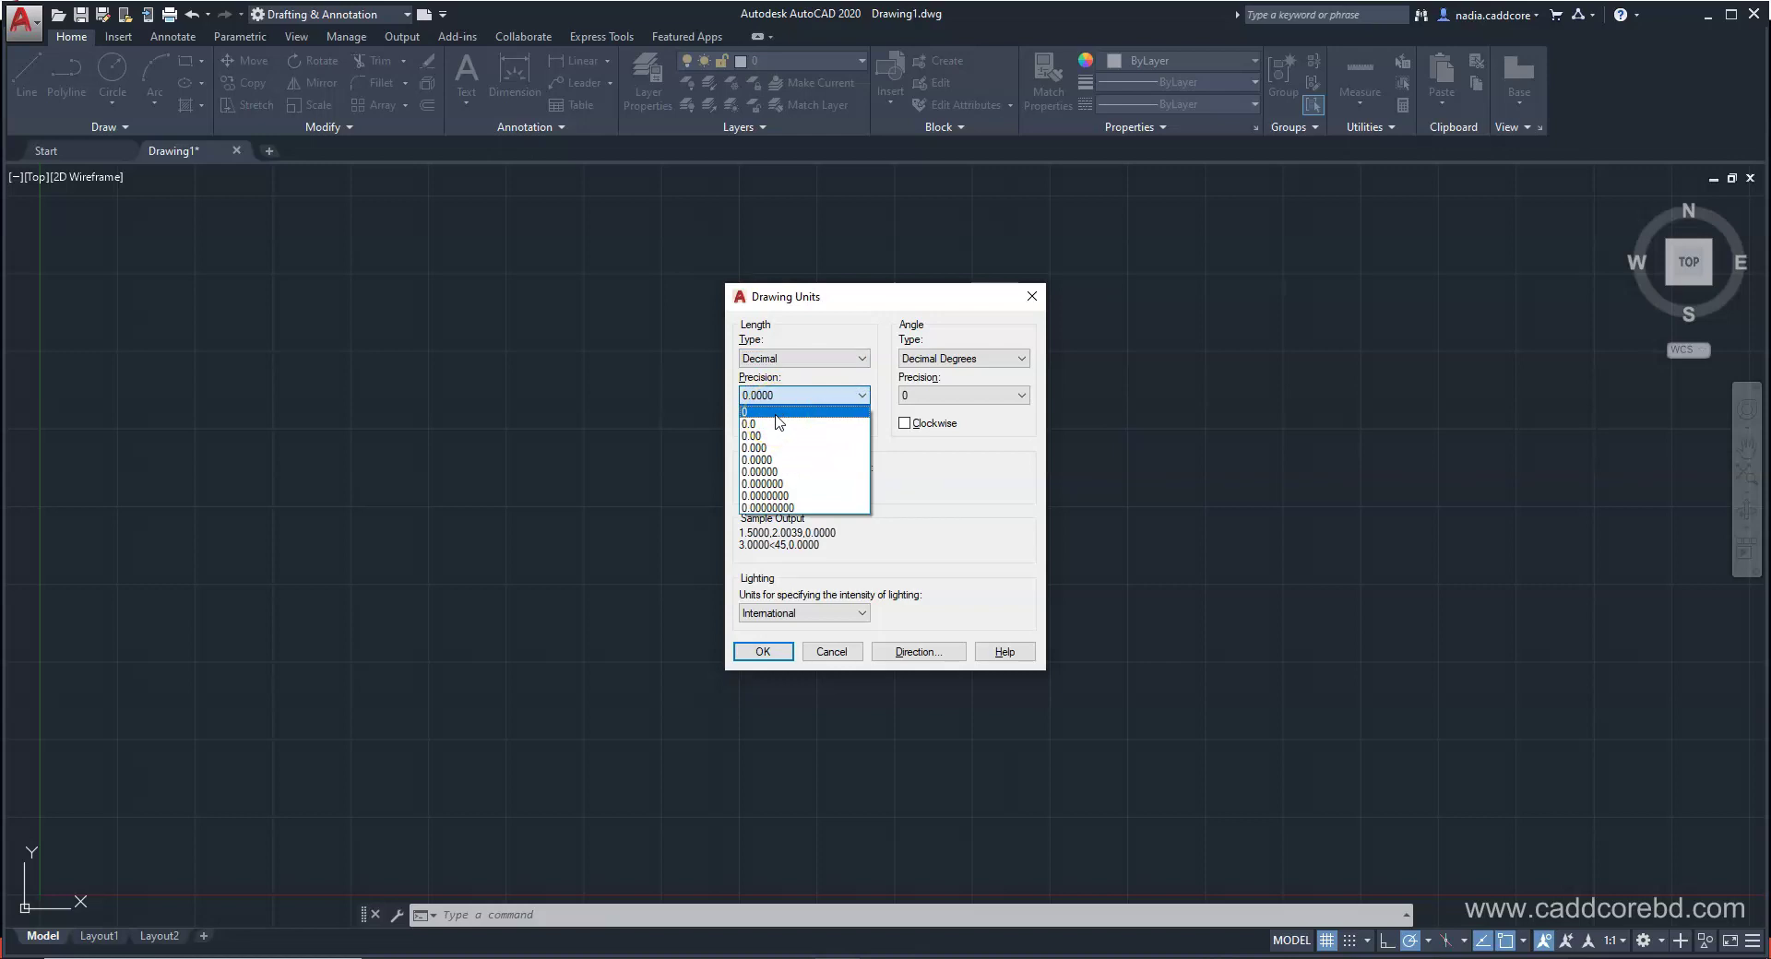
pyautogui.click(775, 425)
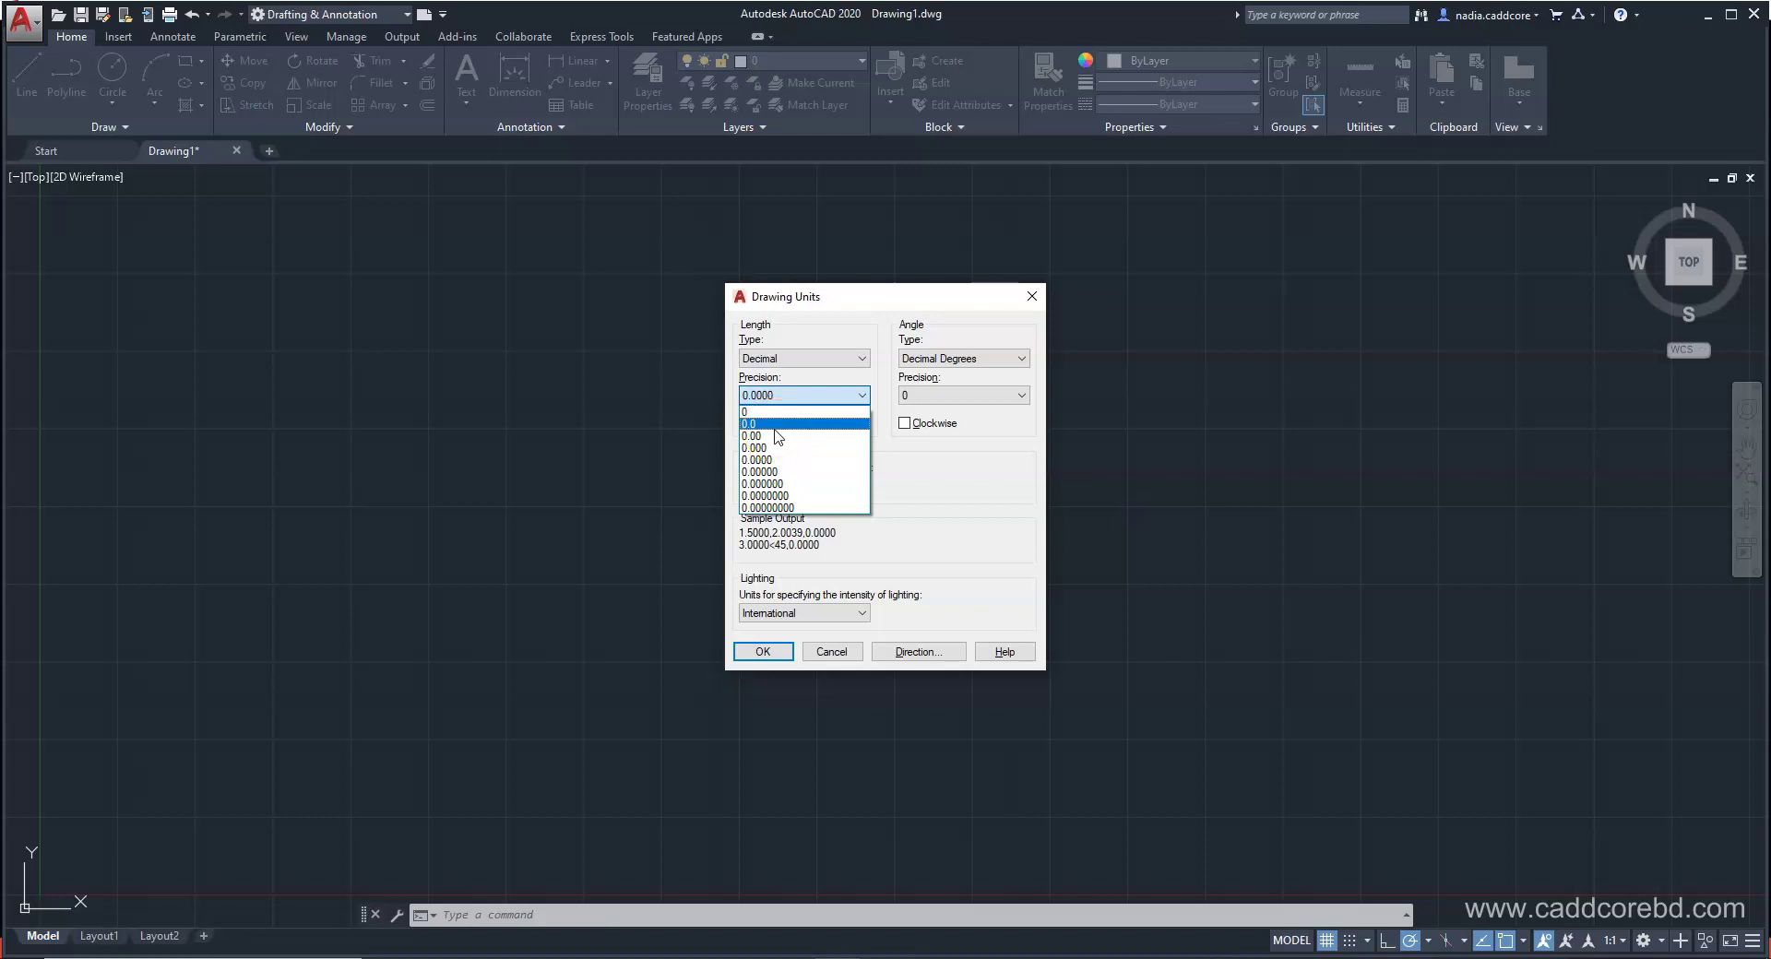
pyautogui.click(776, 436)
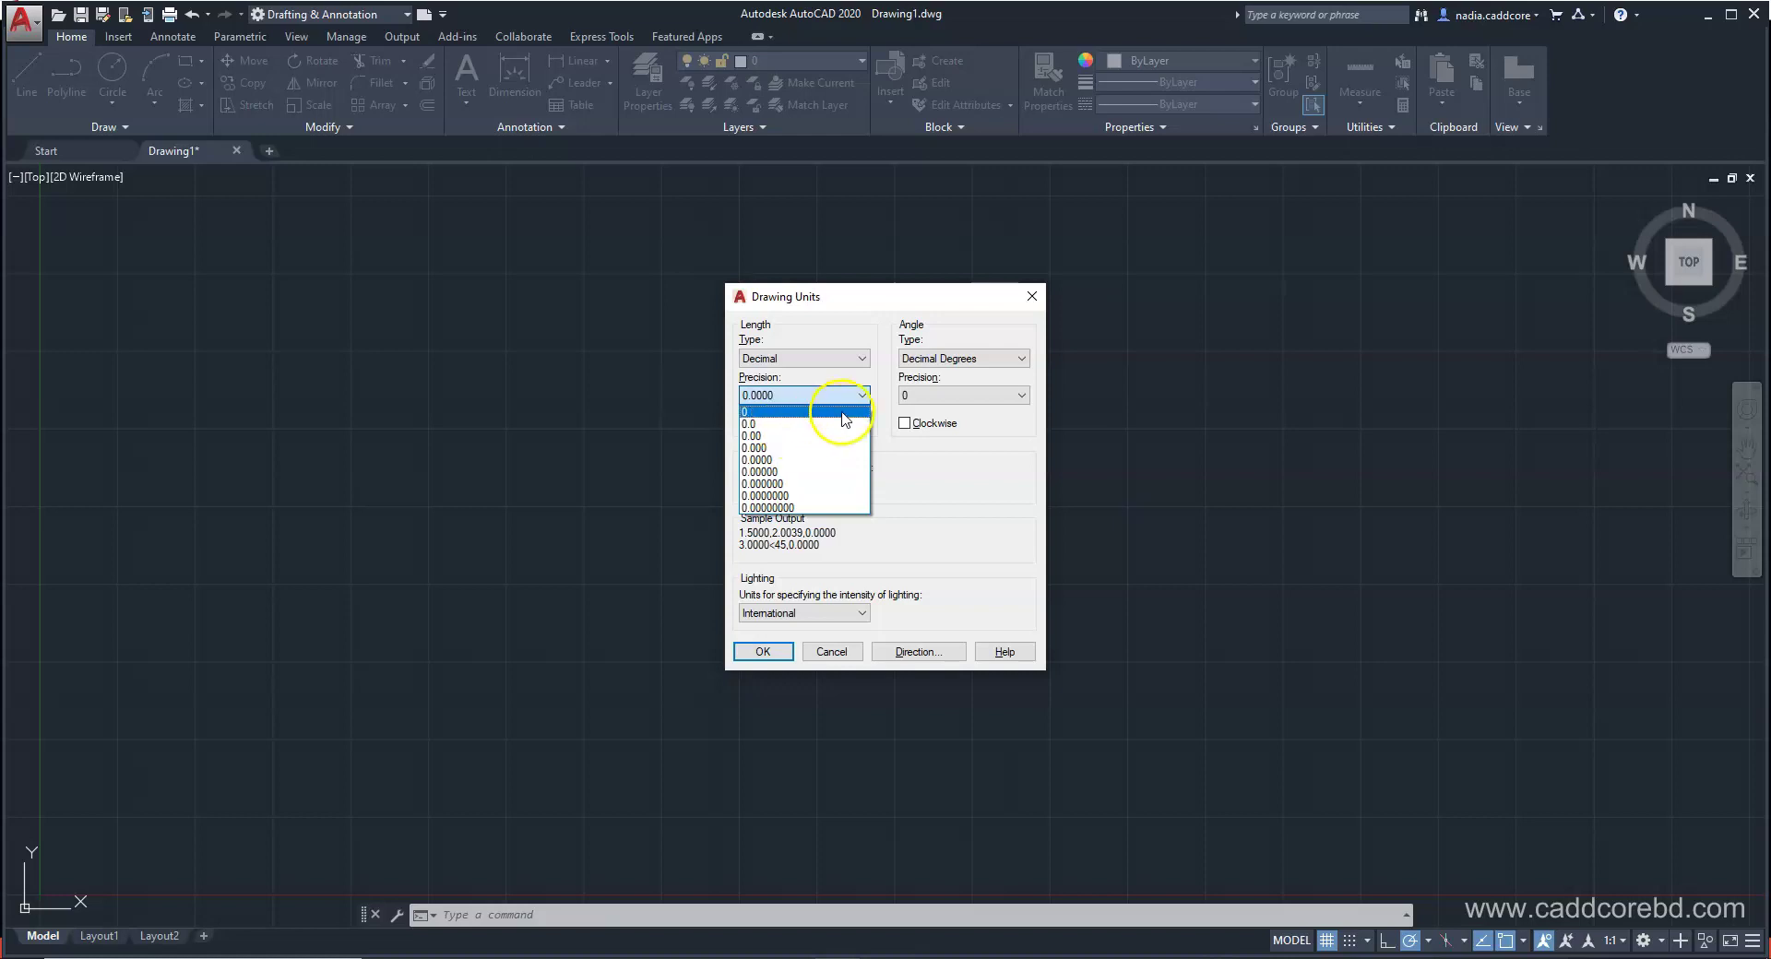
pyautogui.click(851, 458)
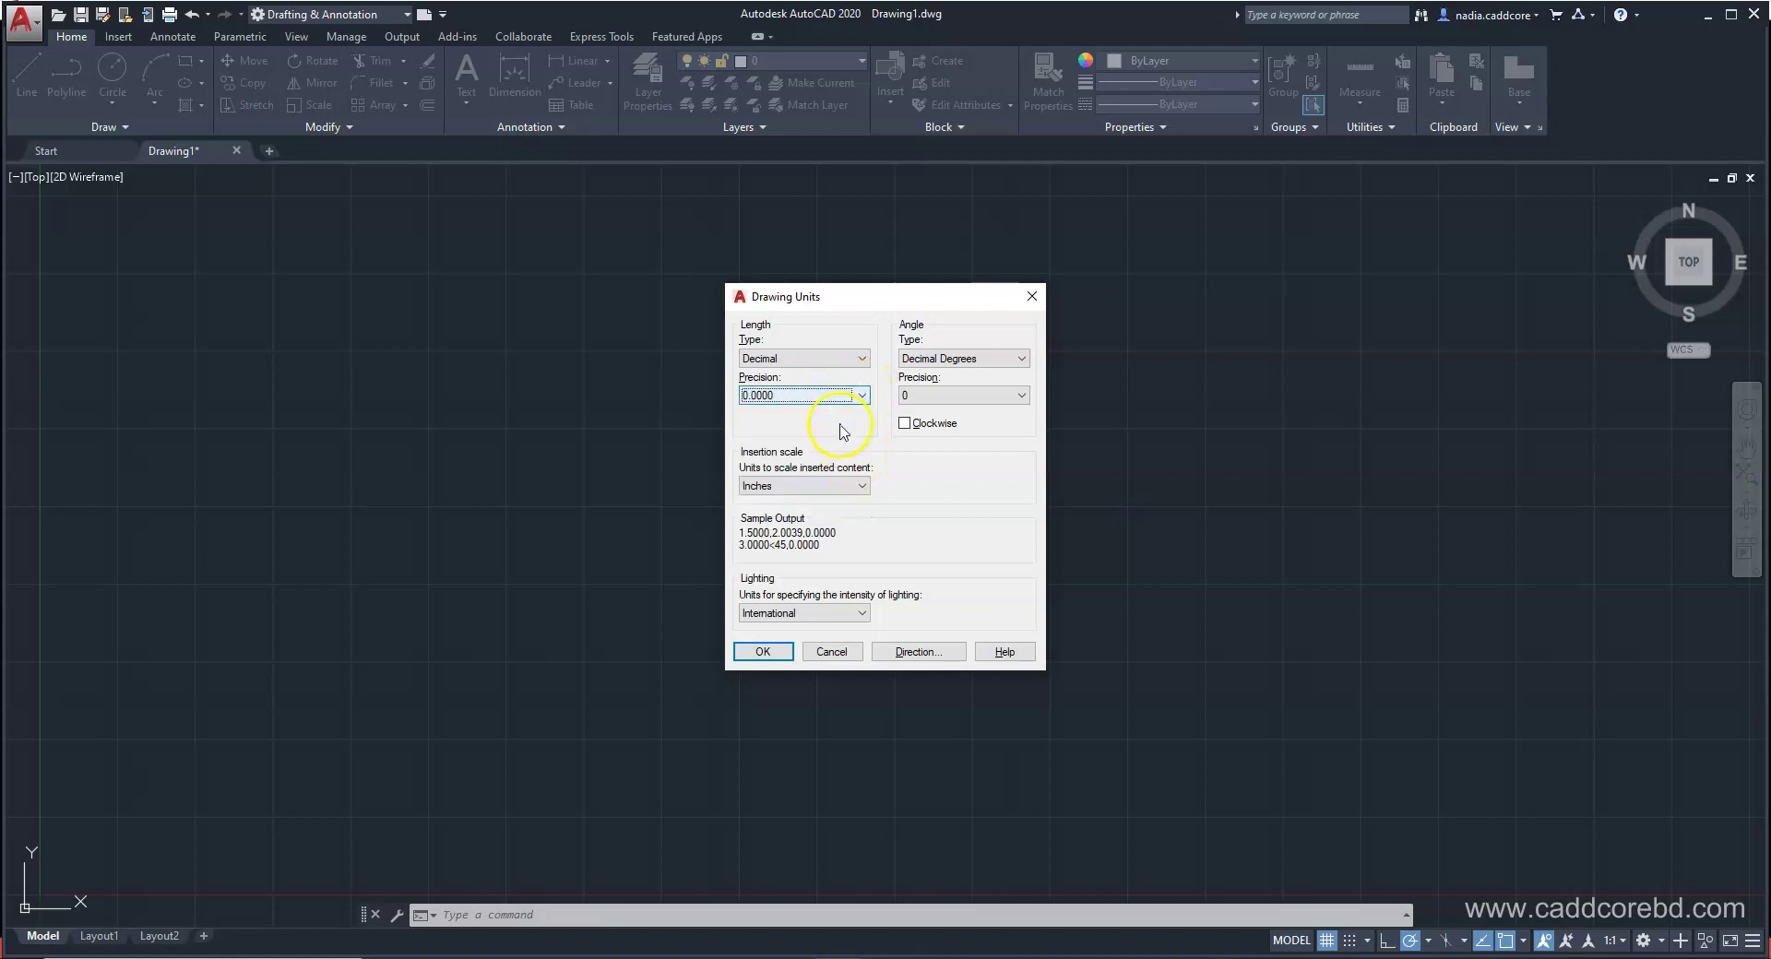
# Step: Set the insertion scale to Millimeters
pyautogui.click(858, 489)
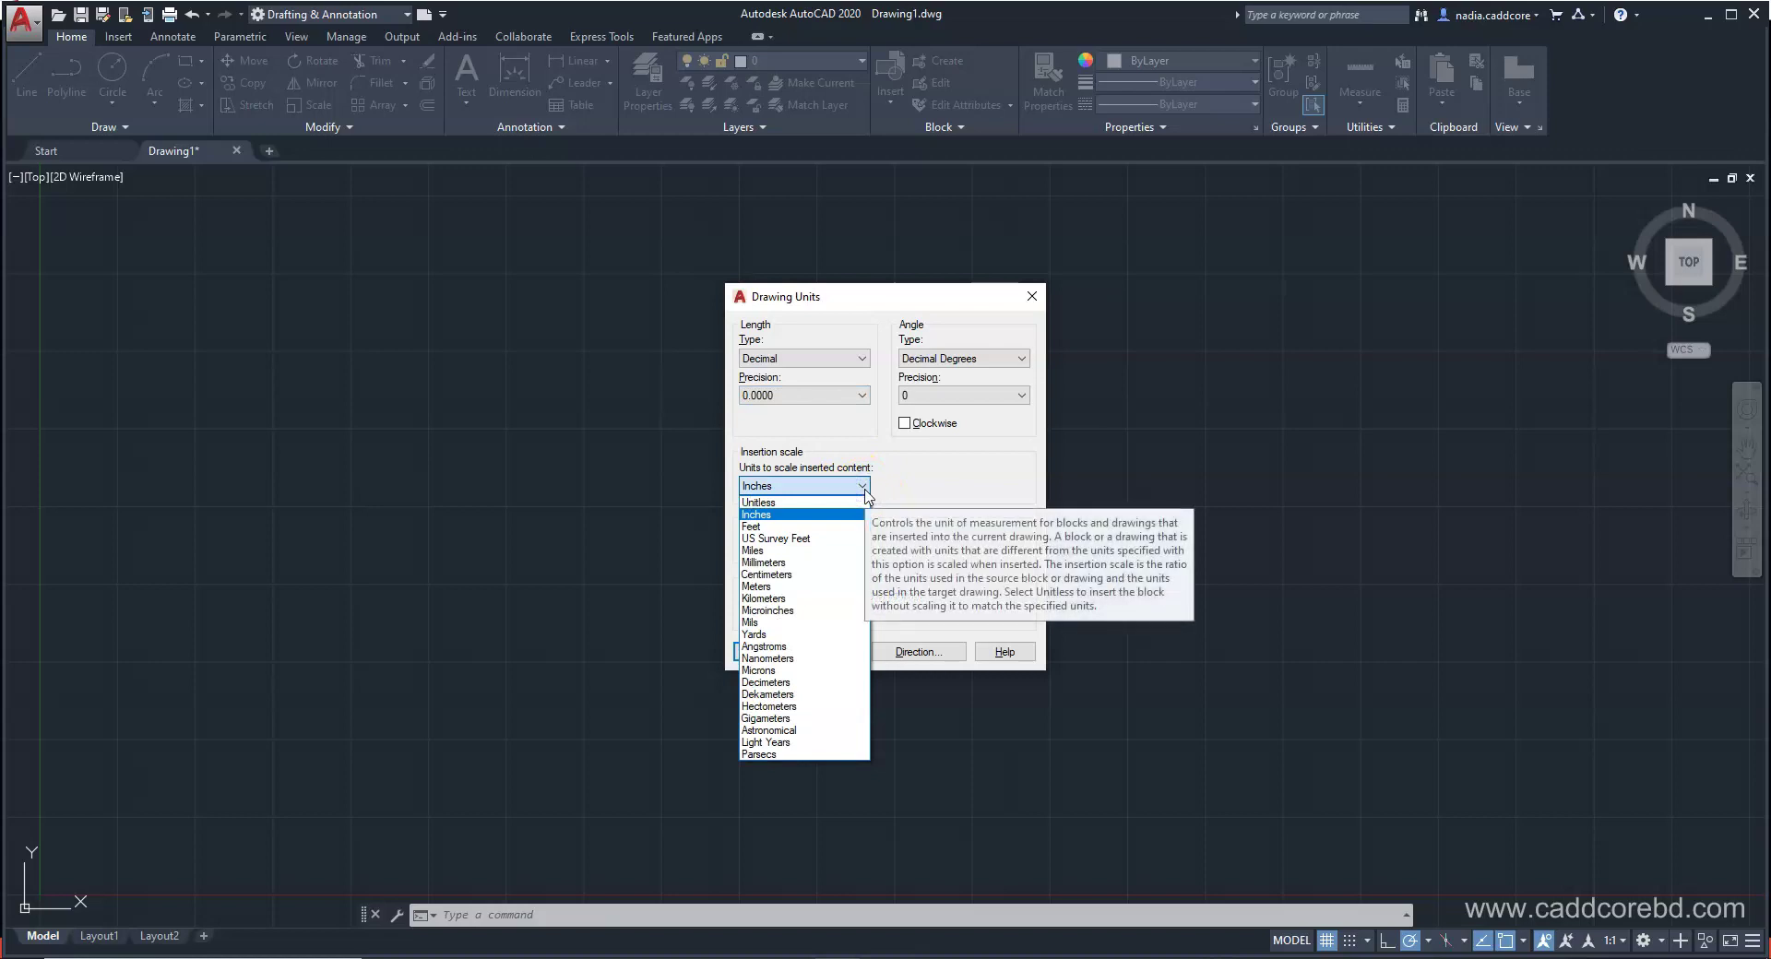
pyautogui.click(832, 540)
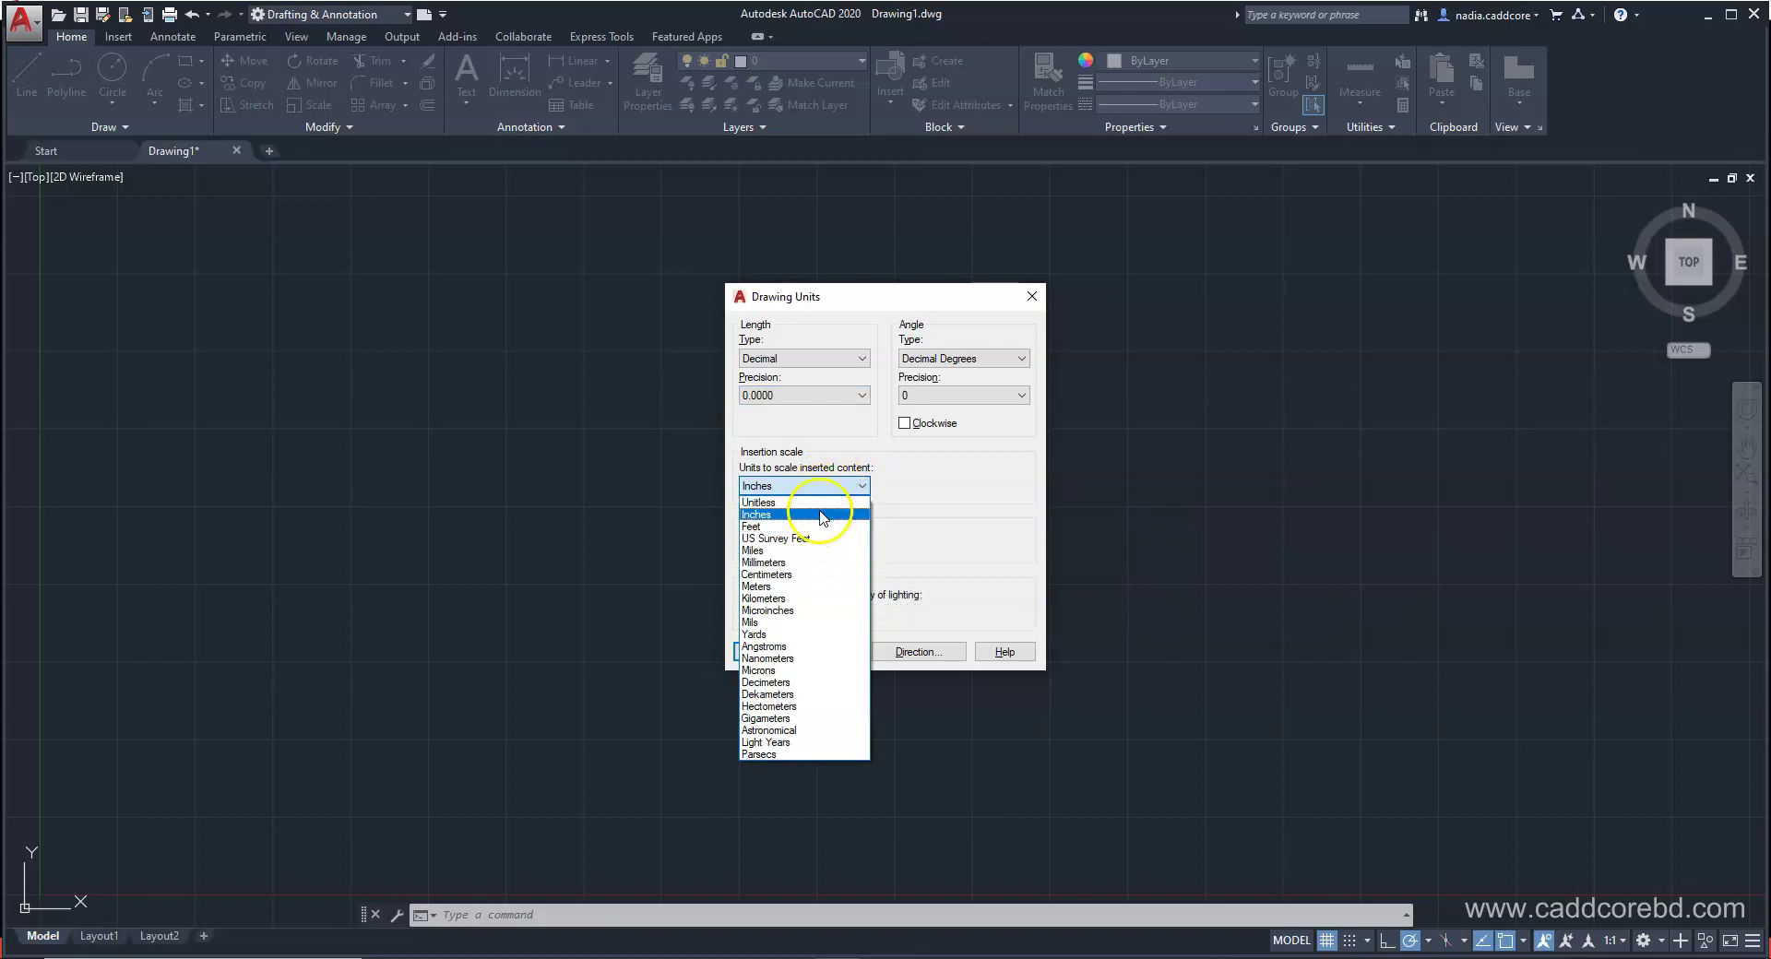
pyautogui.moveTo(854, 577)
pyautogui.mouseDown()
pyautogui.moveTo(808, 490)
pyautogui.moveTo(790, 566)
pyautogui.mouseUp()
pyautogui.click(858, 486)
pyautogui.moveTo(837, 489)
pyautogui.mouseDown()
pyautogui.moveTo(771, 675)
pyautogui.moveTo(858, 492)
pyautogui.mouseUp()
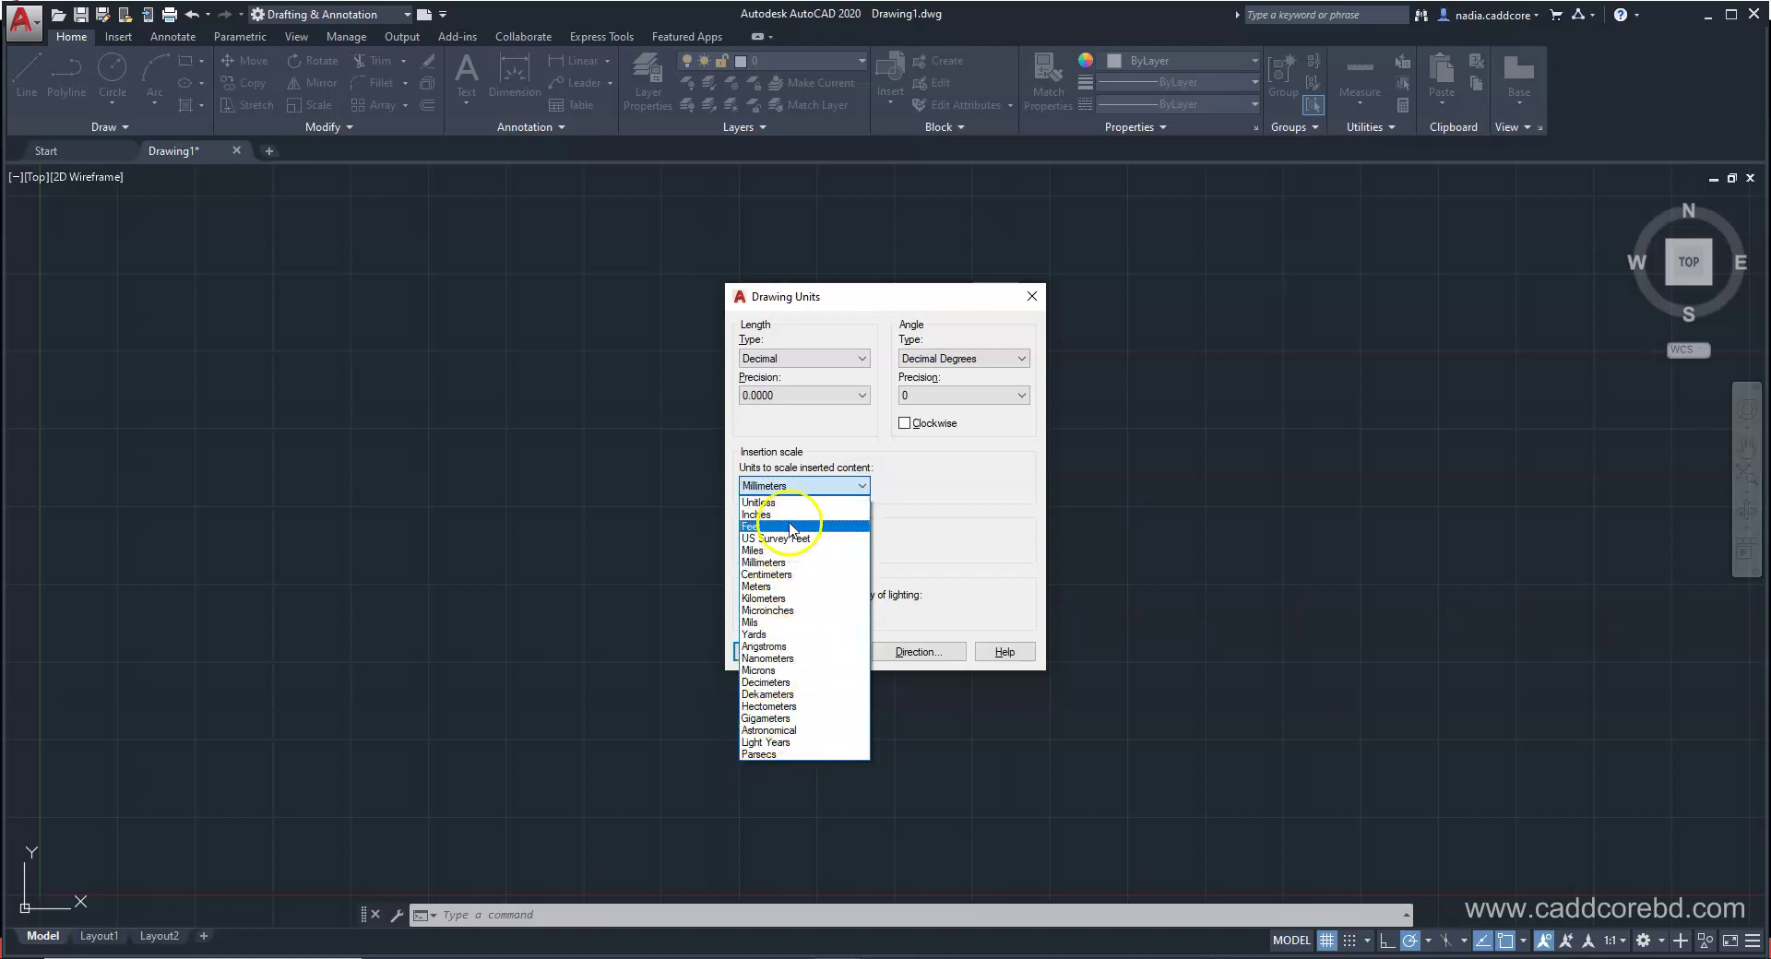
pyautogui.click(858, 489)
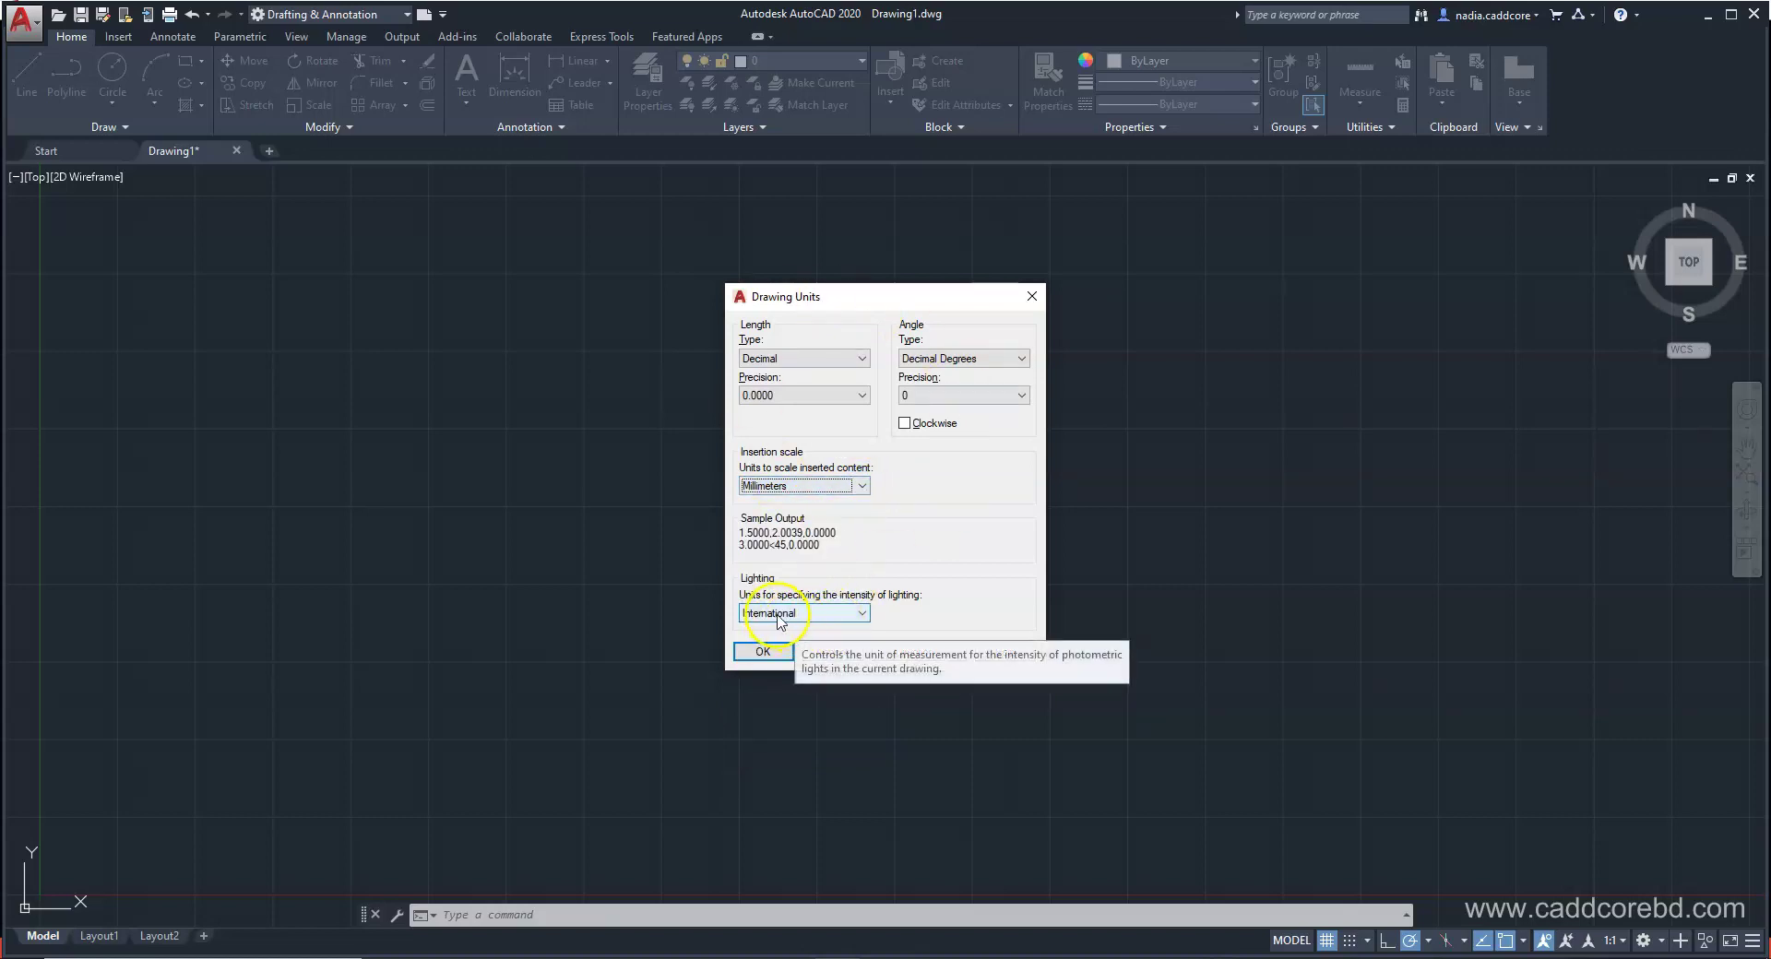
# Step: Keep International lighting units and apply the drawing units with OK
pyautogui.click(860, 614)
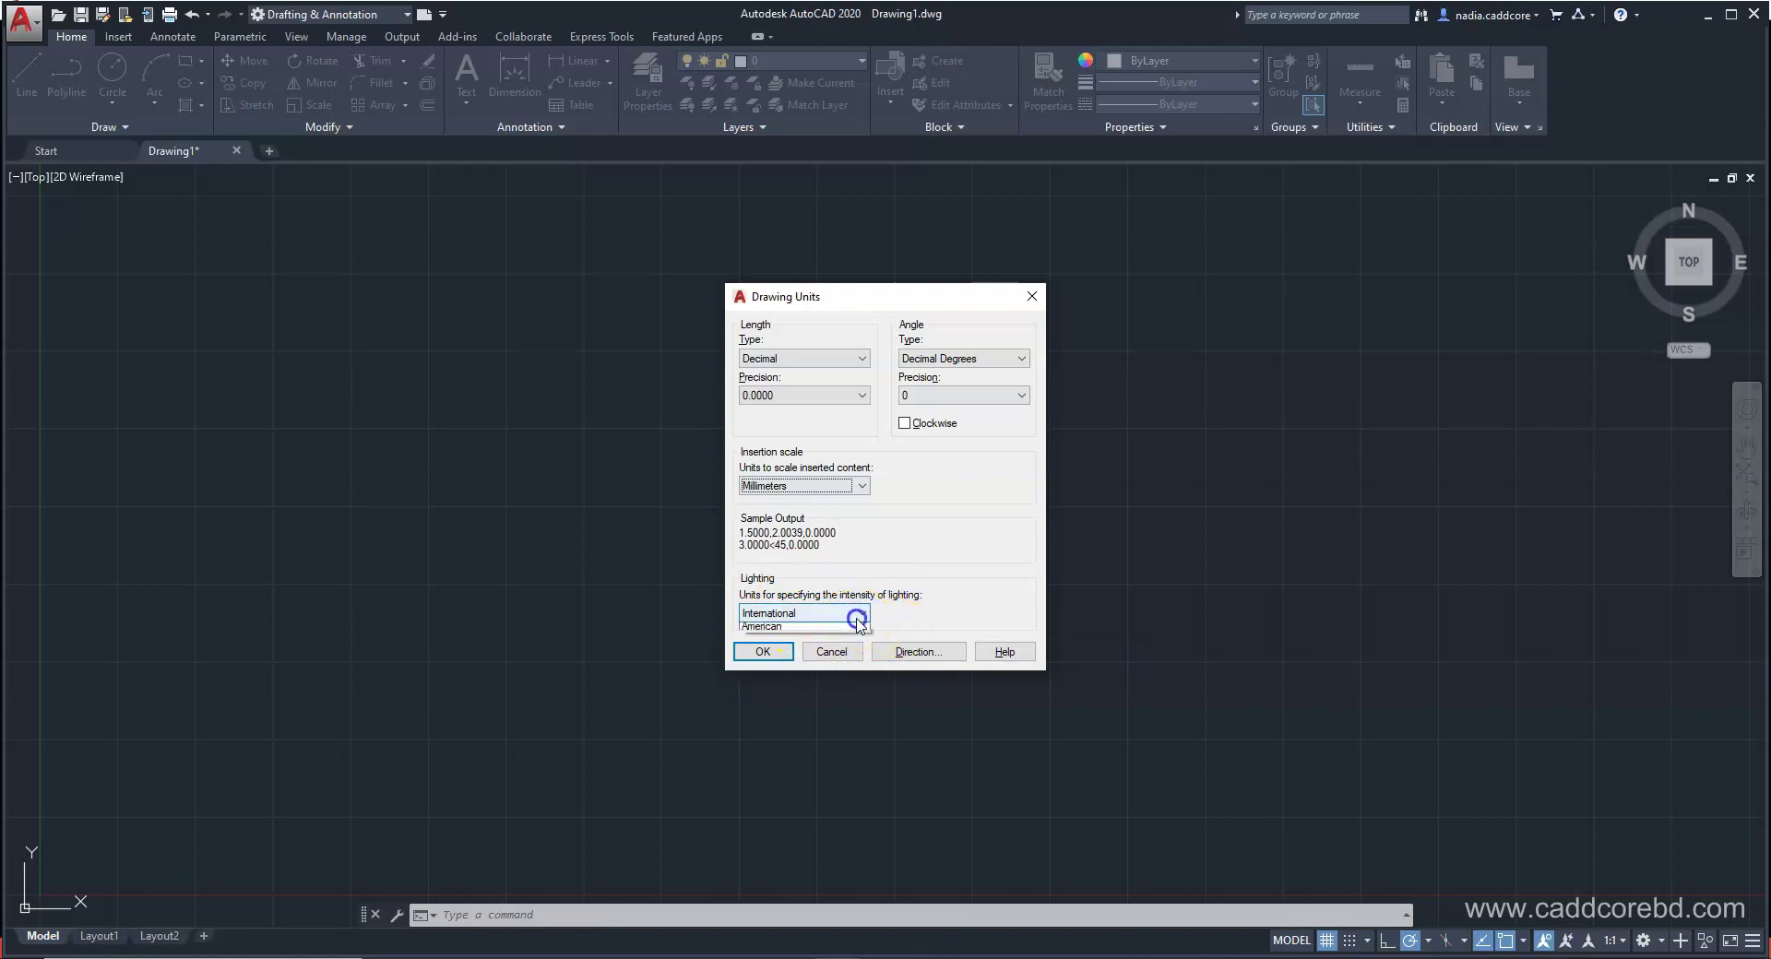
pyautogui.click(802, 631)
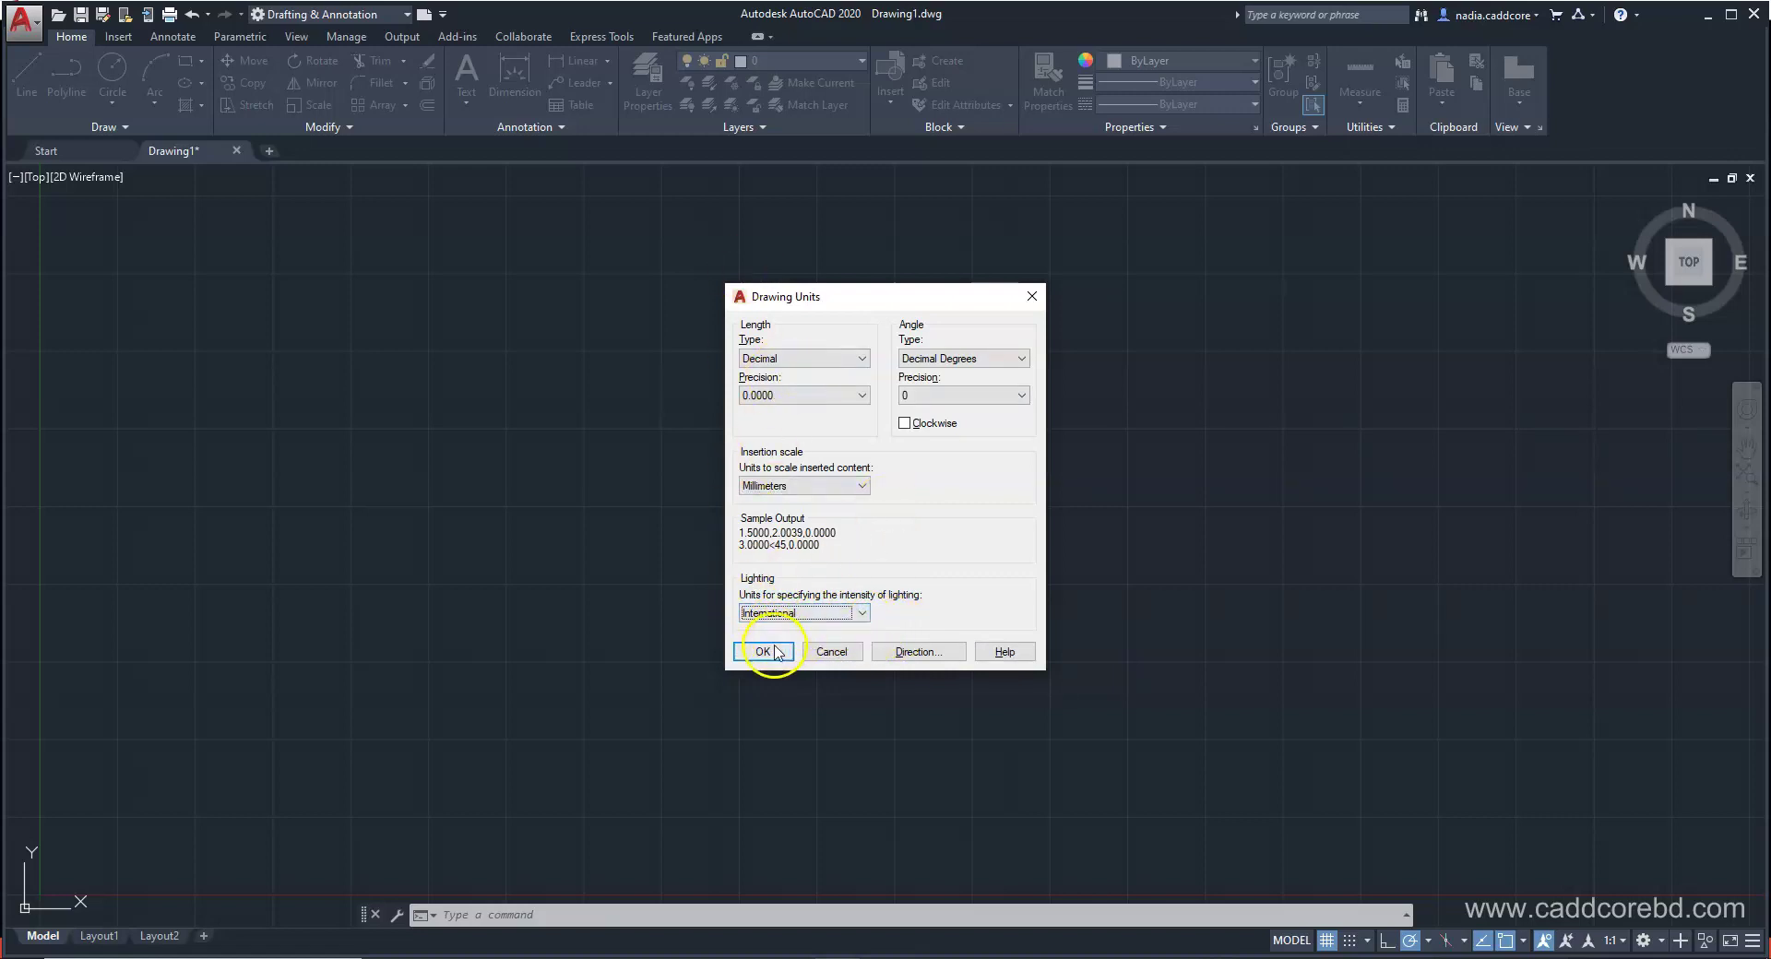
pyautogui.click(763, 651)
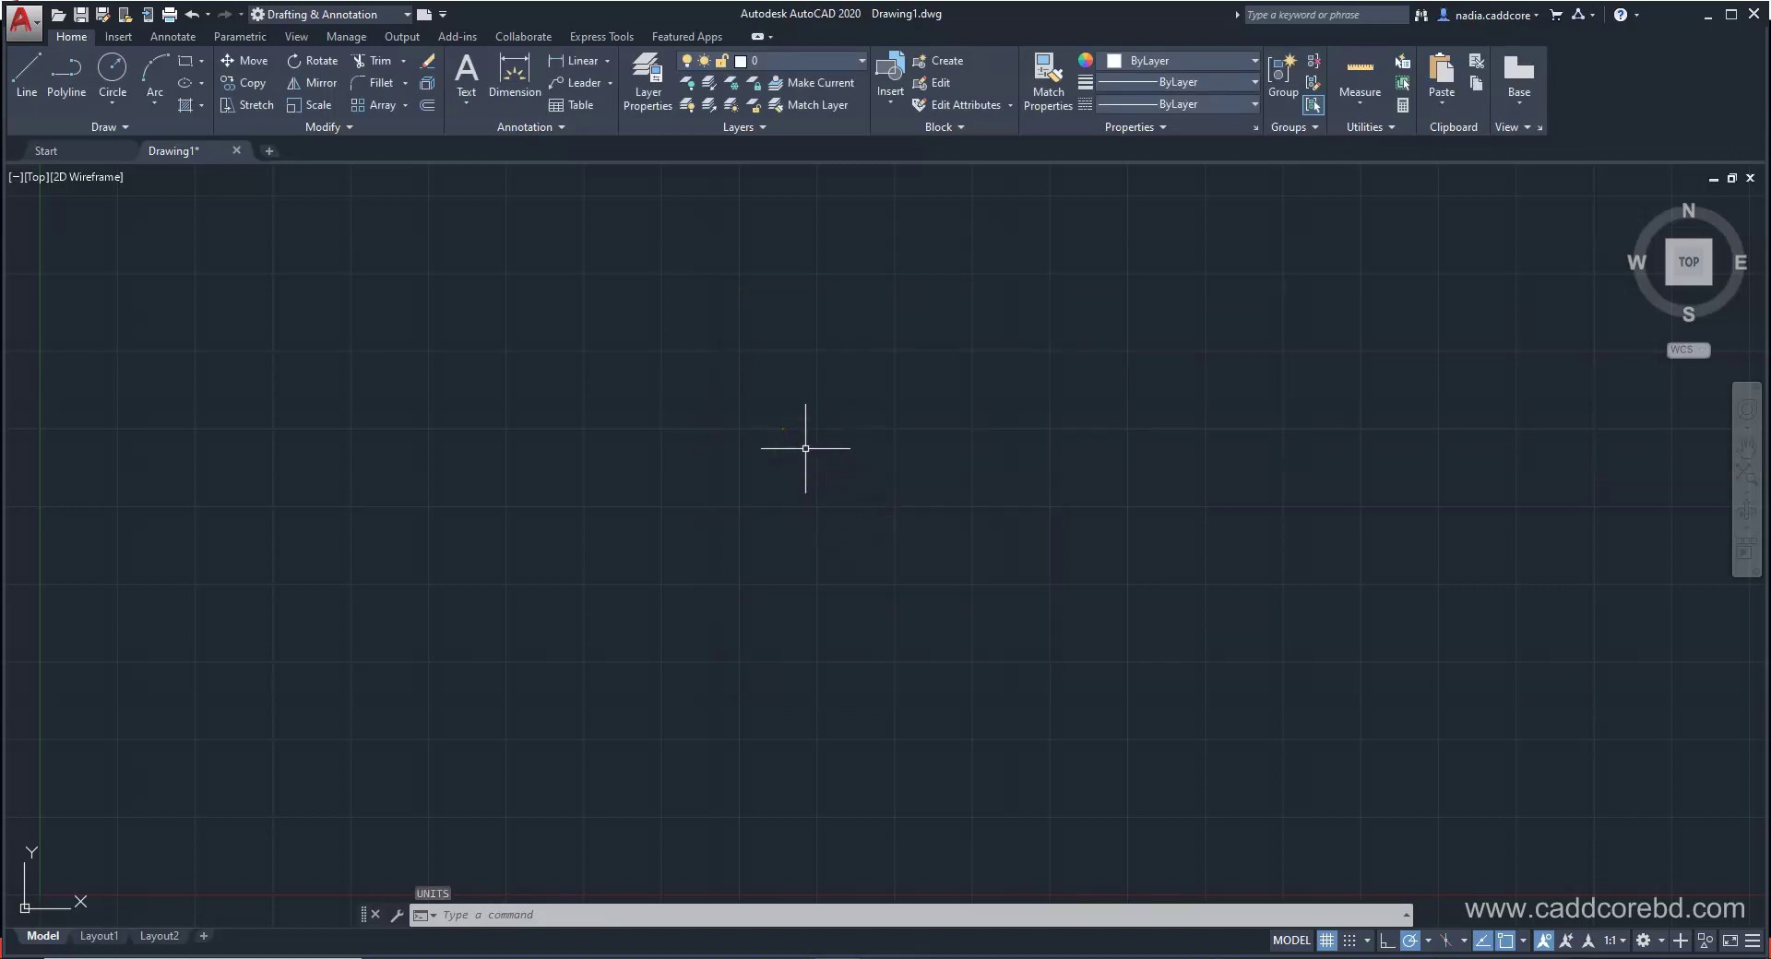
pyautogui.write('UN')
# Step: Reopen Drawing Units and set the length type to Engineering
pyautogui.press('Return')
pyautogui.click(857, 359)
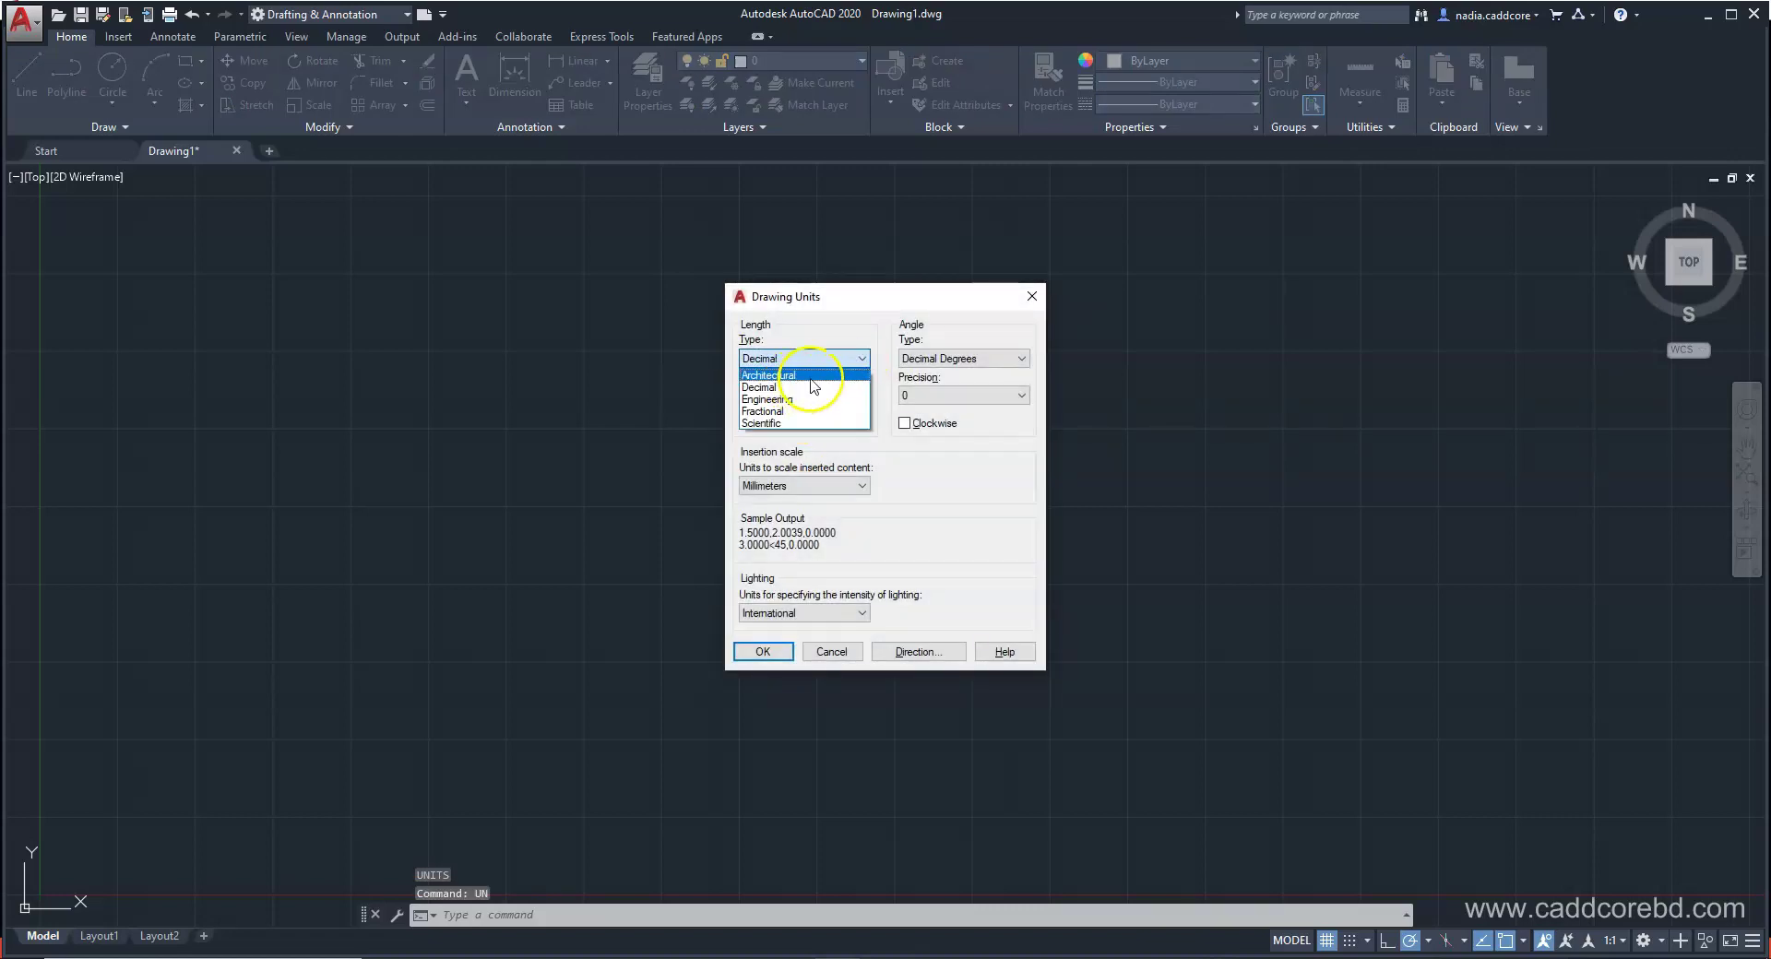
pyautogui.click(809, 376)
pyautogui.click(858, 359)
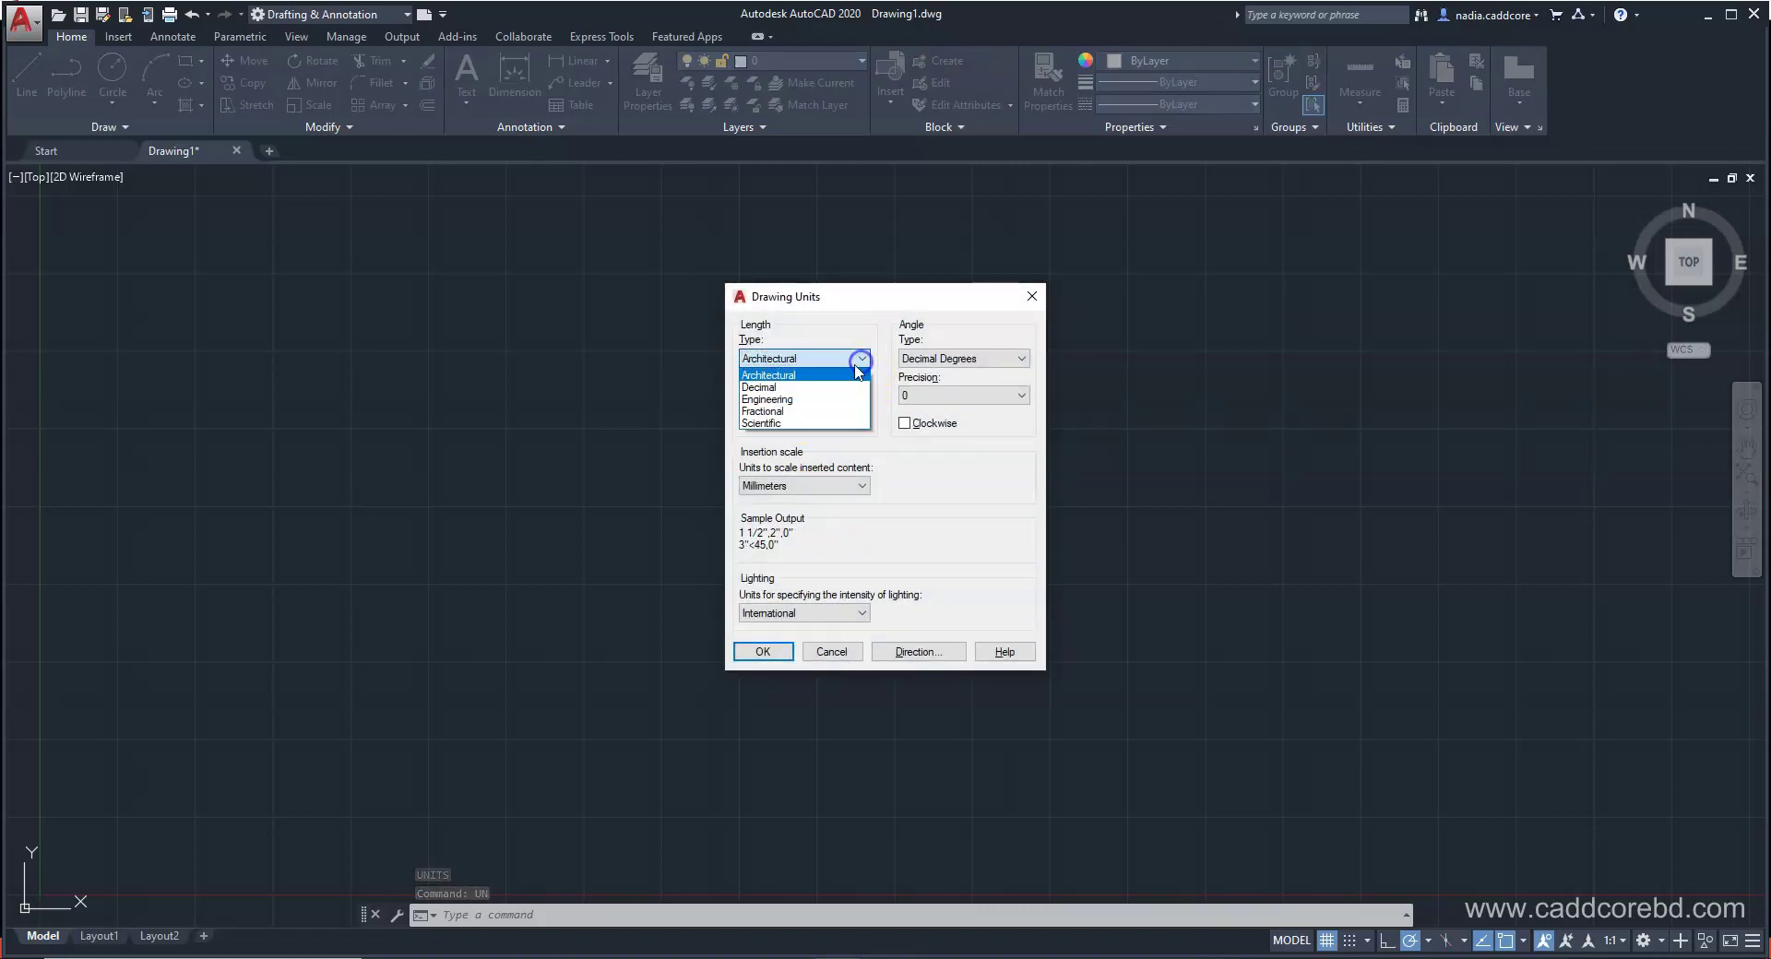
pyautogui.click(815, 399)
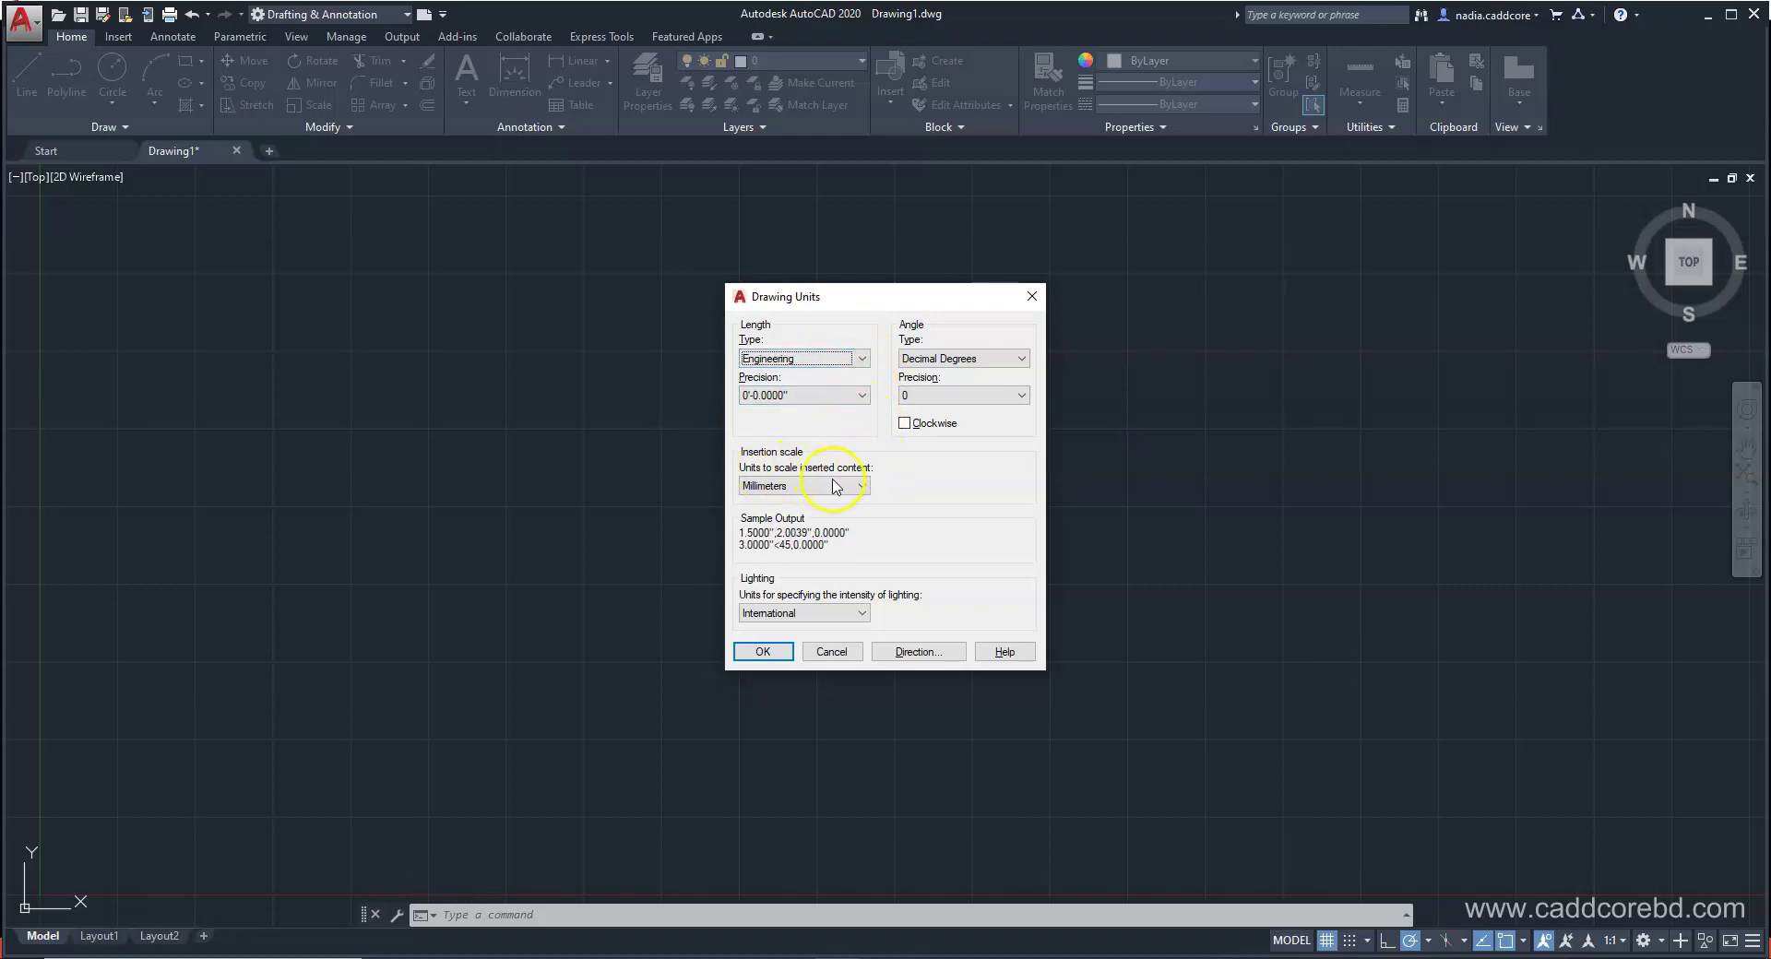
# Step: Set the insertion scale to Inches and apply the units with OK
pyautogui.click(860, 485)
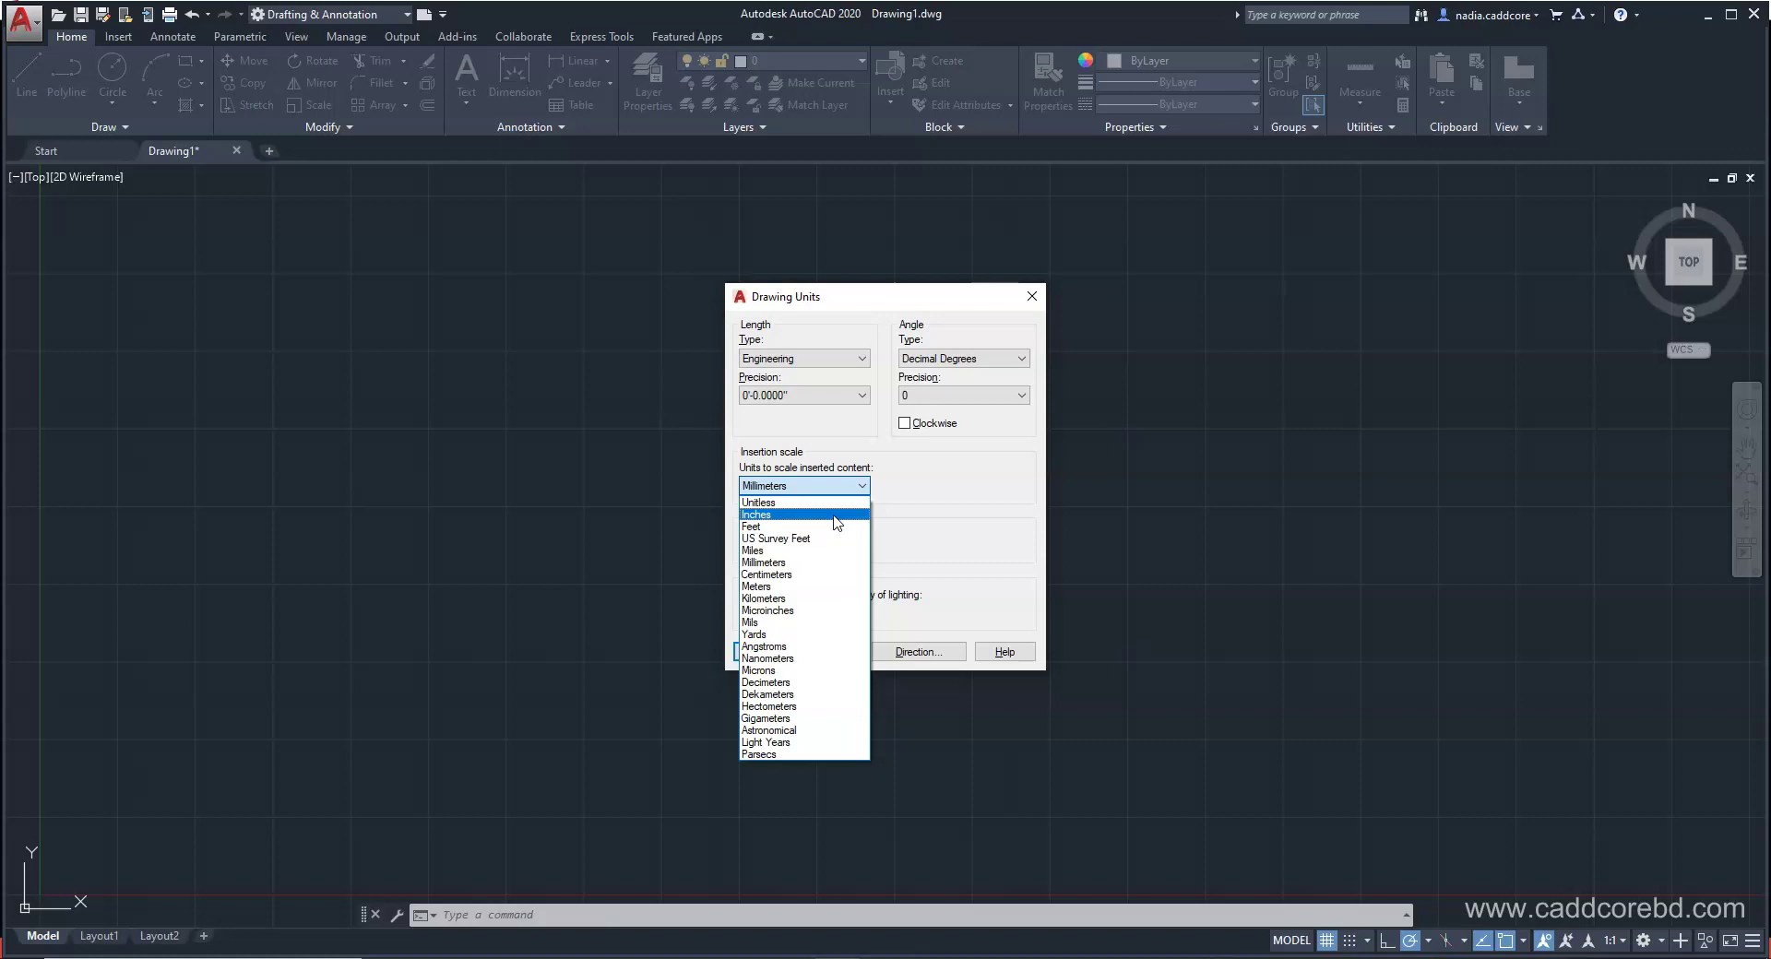
pyautogui.click(824, 520)
pyautogui.click(826, 524)
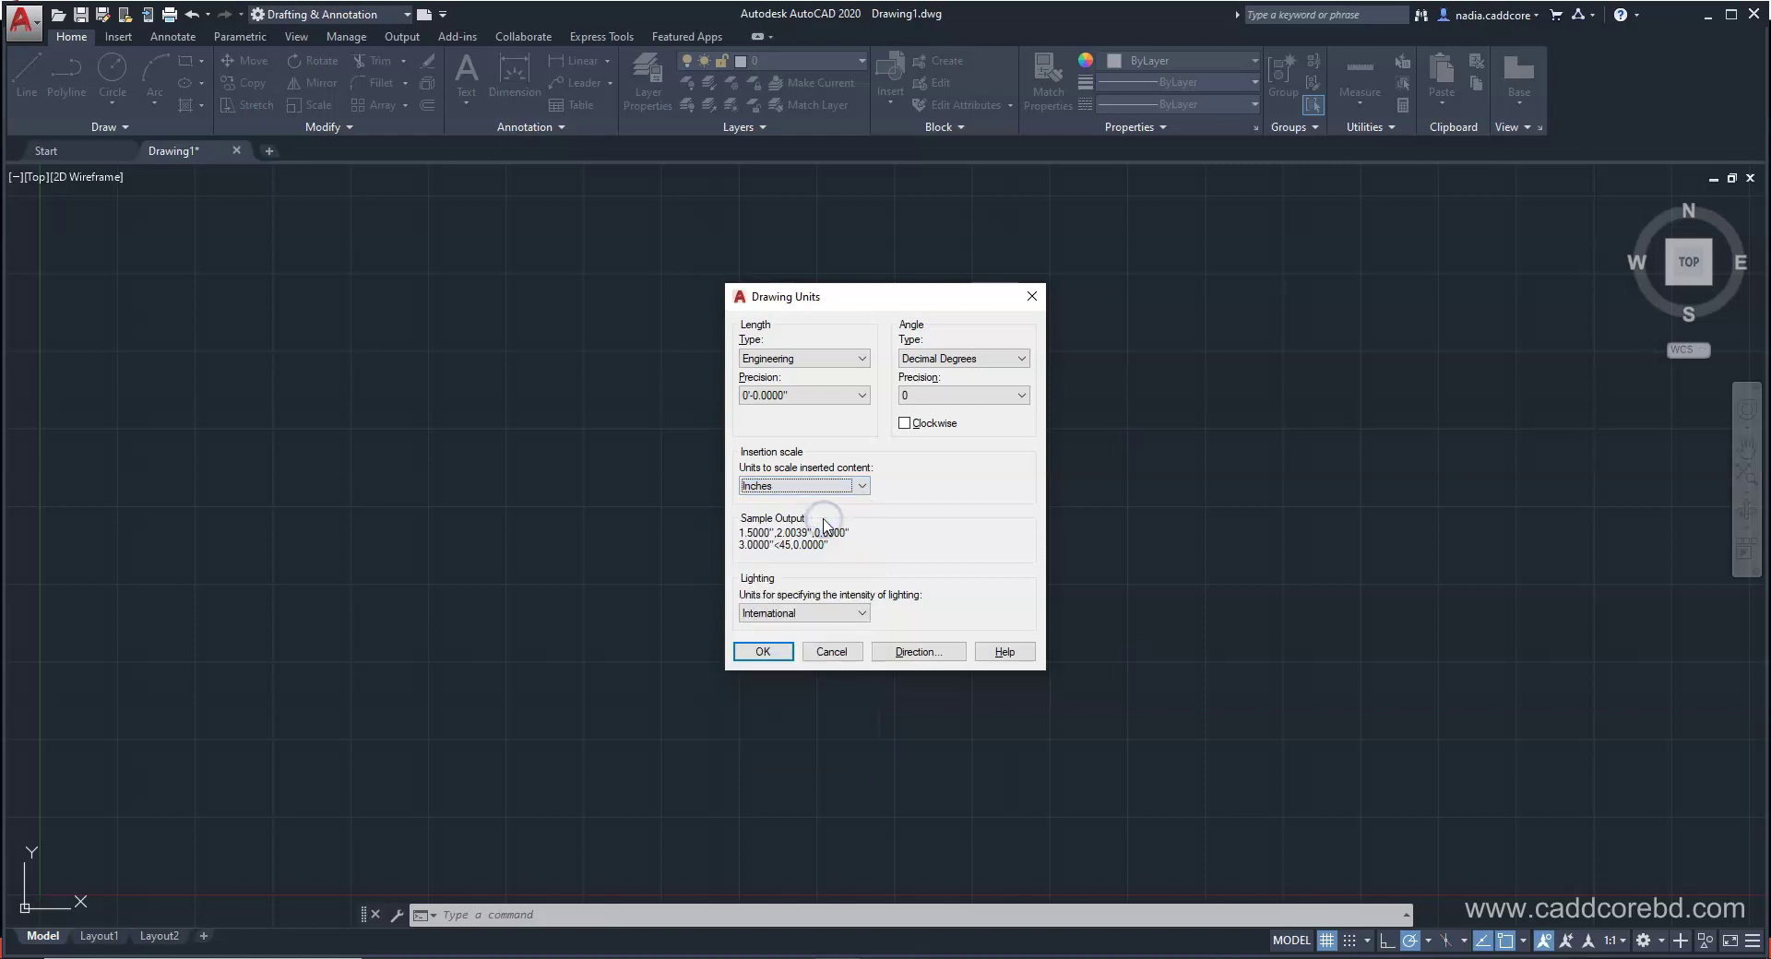
pyautogui.click(778, 664)
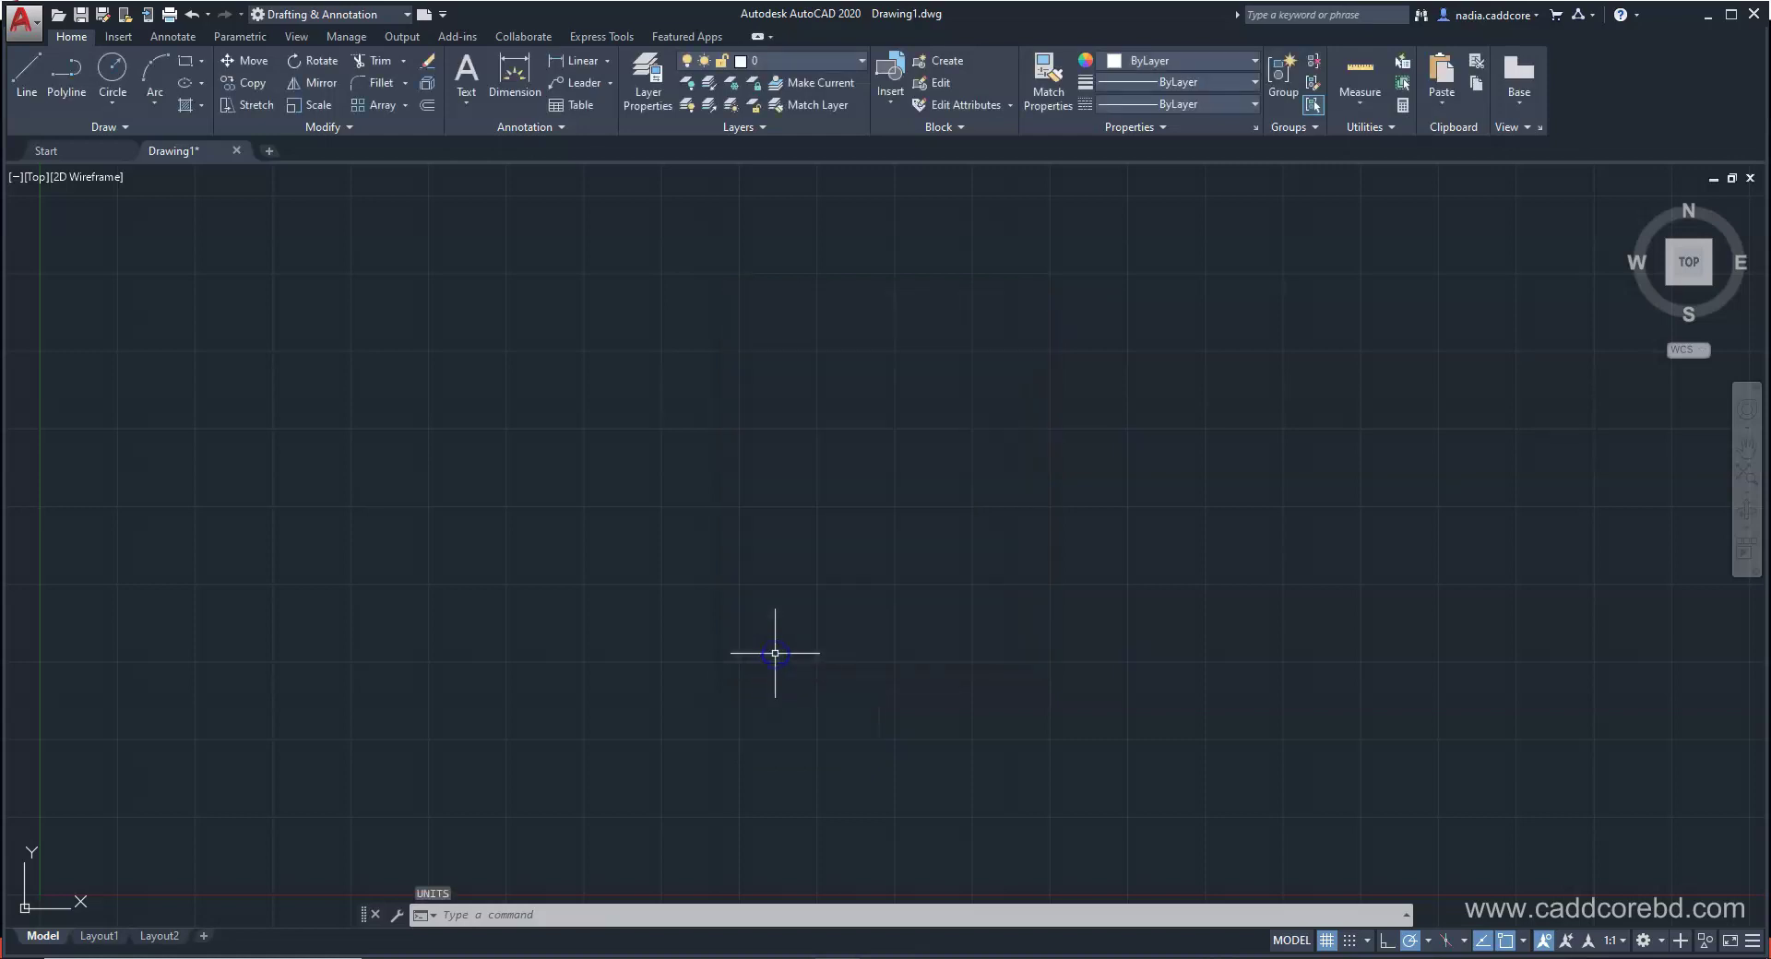